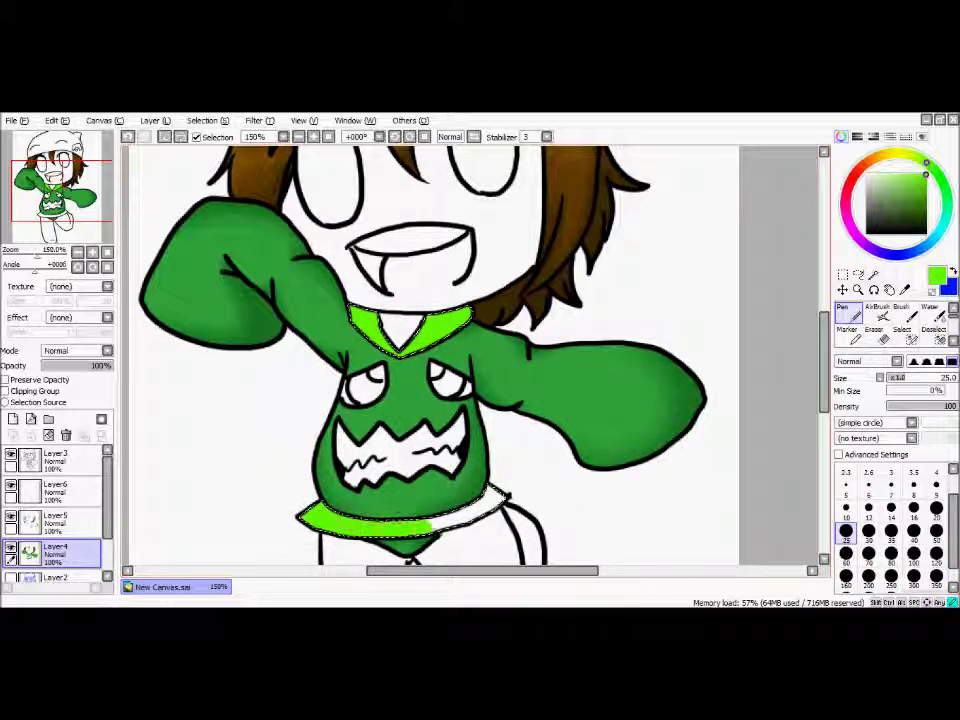
# Shade the edges of the sweater's collar and hem trim on Layer5 in darker green with the Pen at size 12.
pyautogui.click(55, 520)
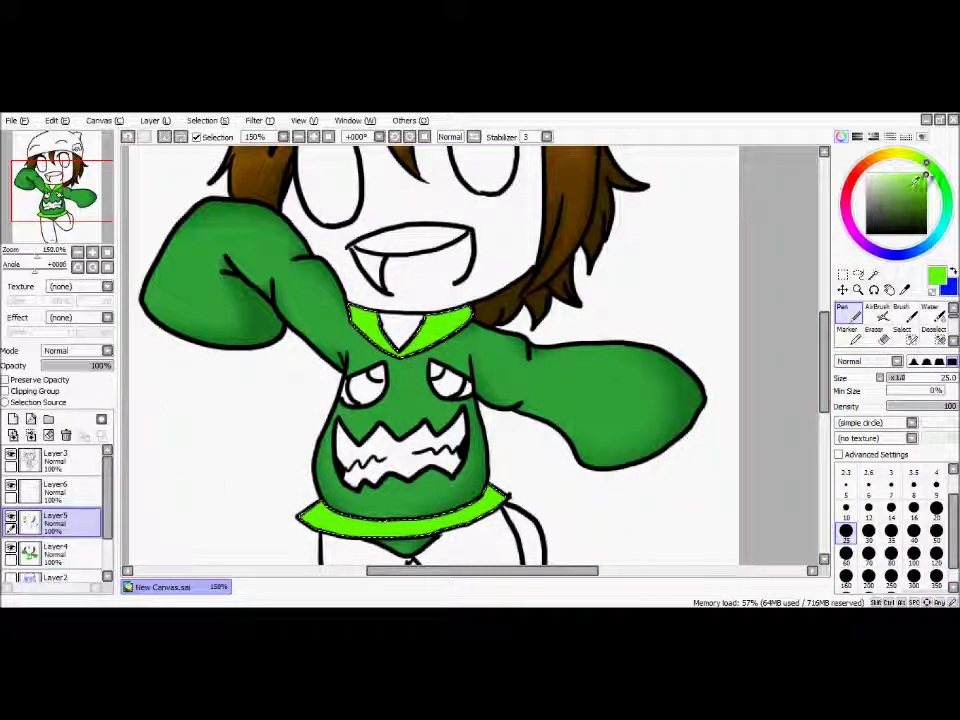
pyautogui.click(868, 508)
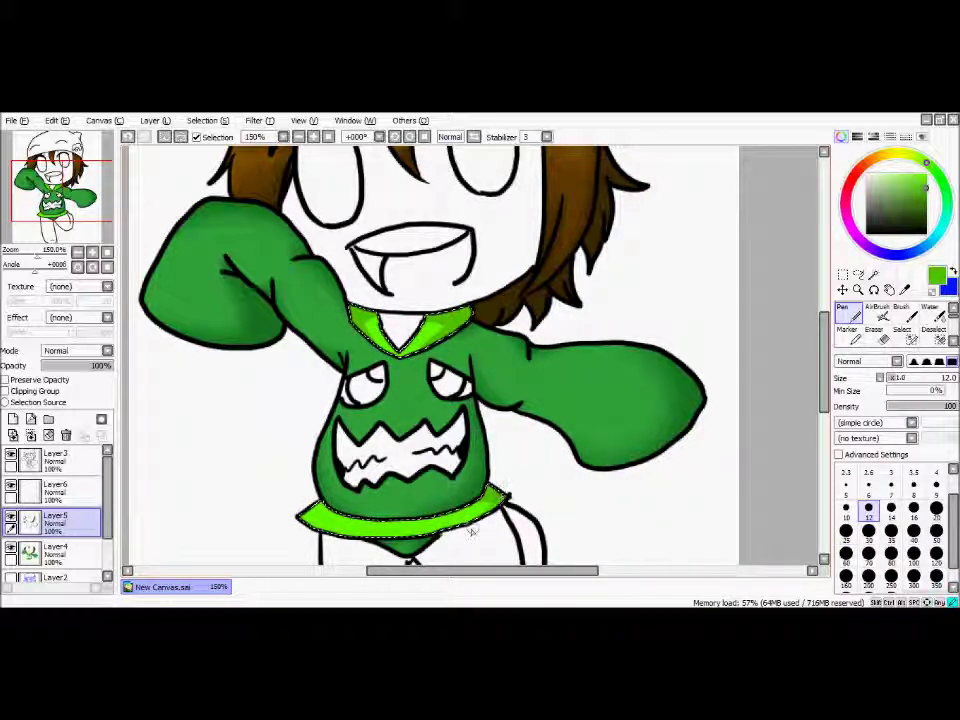
pyautogui.moveTo(499, 493); pyautogui.dragTo(507, 500)
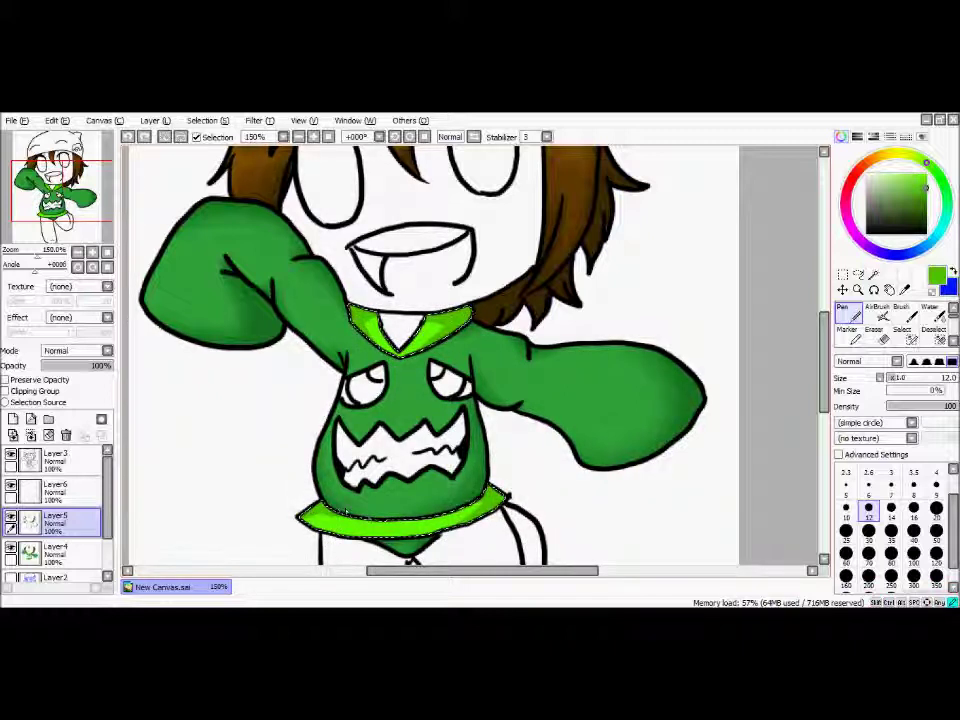
pyautogui.moveTo(347, 513); pyautogui.dragTo(368, 517)
# Blend the darker green shading on the collar and hem trim with the Water tool at size 12.
pyautogui.click(934, 314)
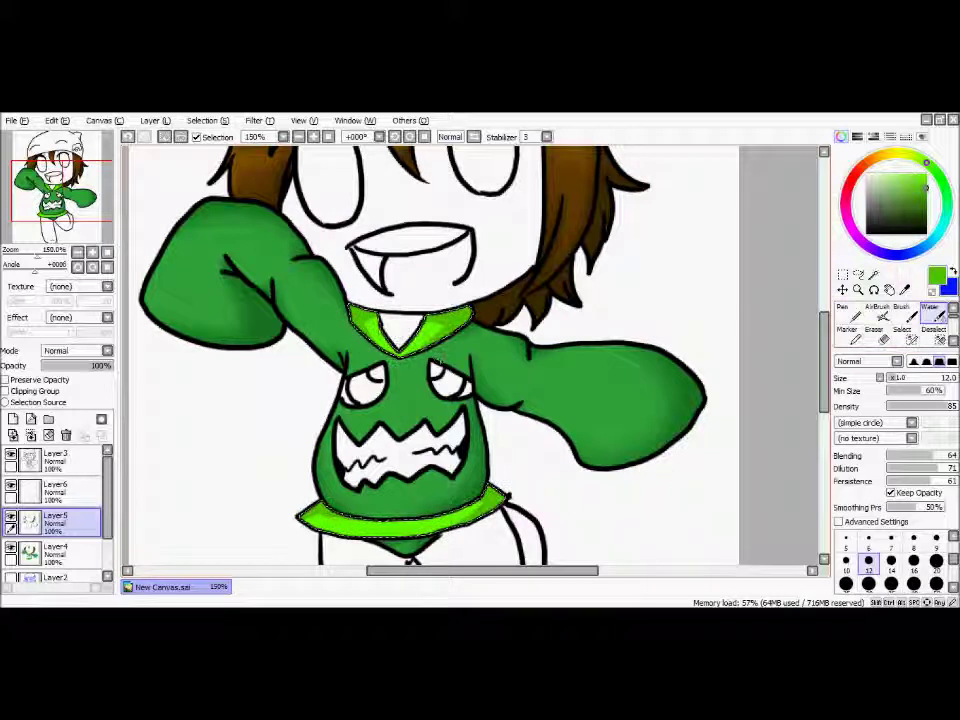
pyautogui.moveTo(426, 322)
pyautogui.mouseDown()
pyautogui.moveTo(408, 341)
pyautogui.moveTo(427, 324)
pyautogui.mouseUp()
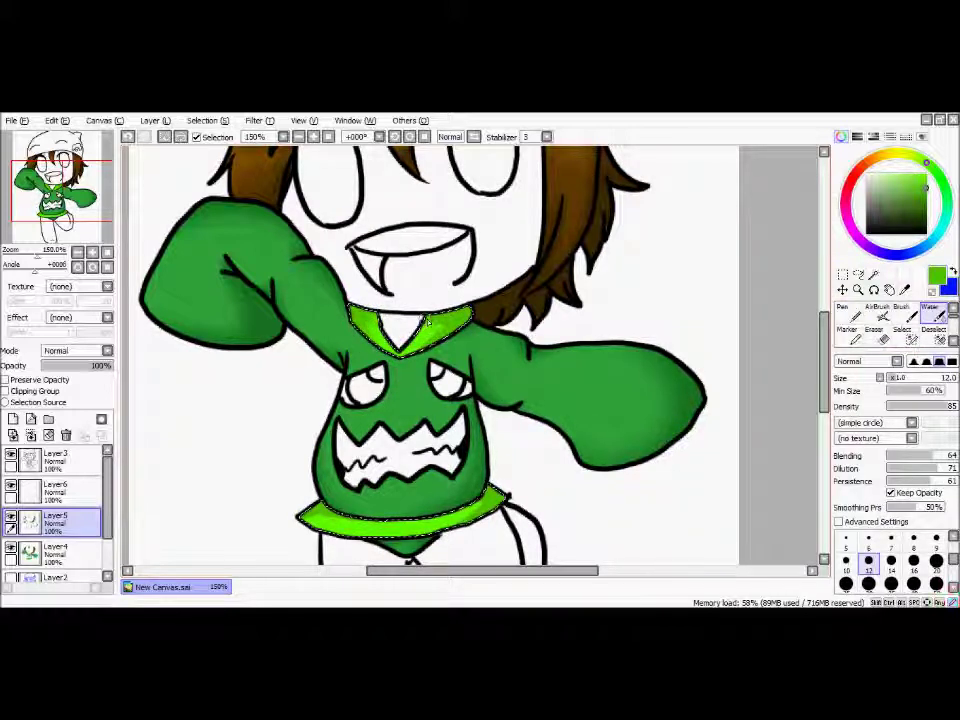
pyautogui.moveTo(474, 501)
pyautogui.mouseDown()
pyautogui.moveTo(490, 497)
pyautogui.moveTo(461, 520)
pyautogui.mouseUp()
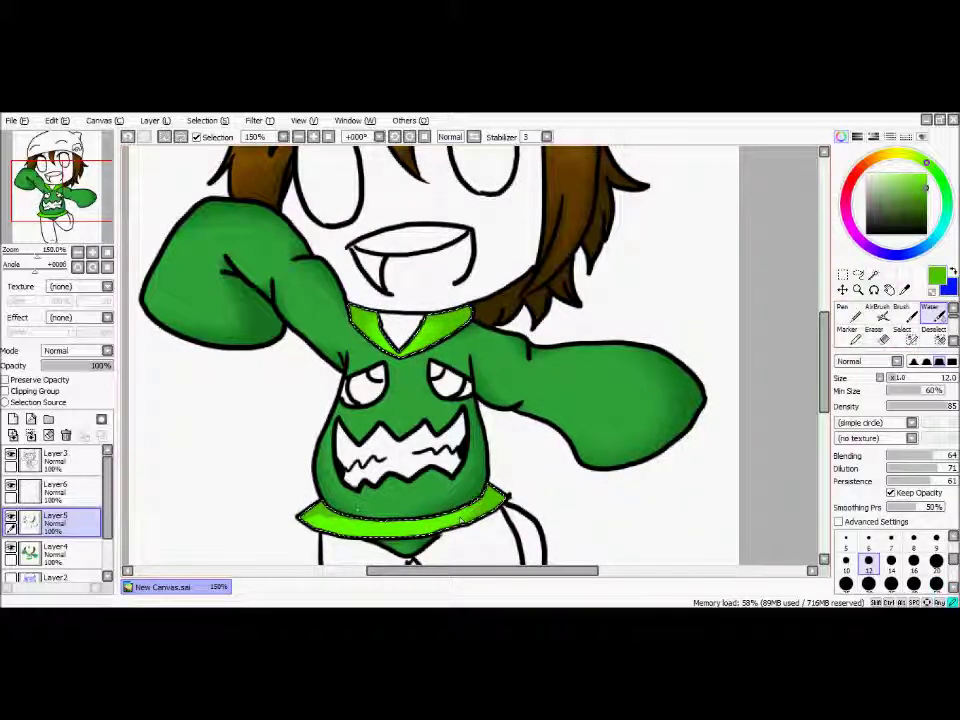
pyautogui.scroll(-4, 411, 558)
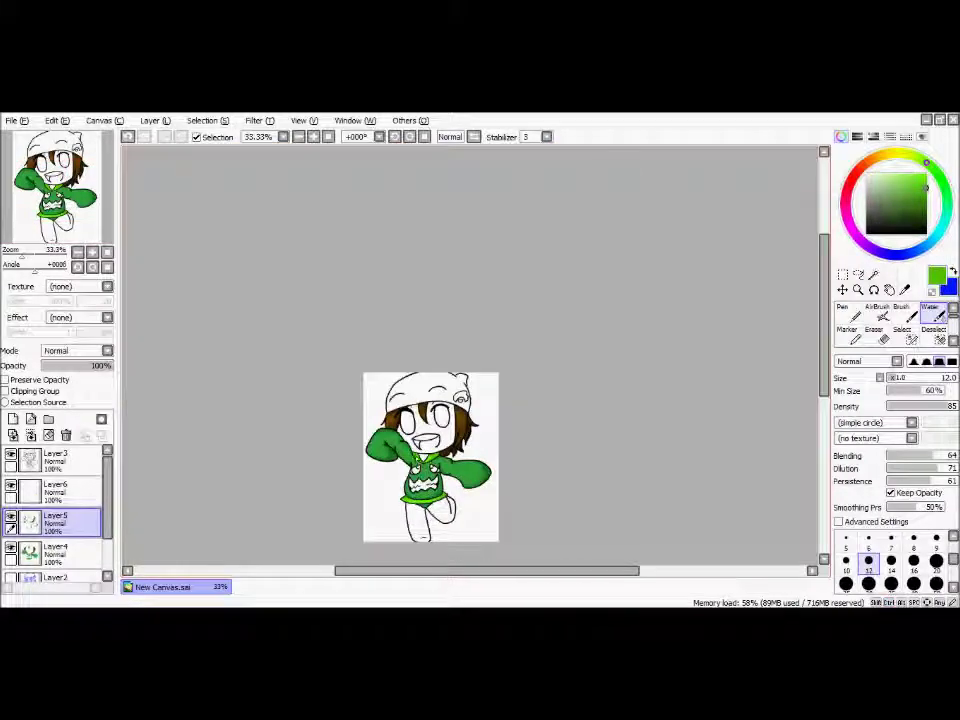
# Select the small upper inner areas of both monster eyes on the sweater using Layer3's line art, filling the missed corner.
pyautogui.scroll(8, 425, 475)
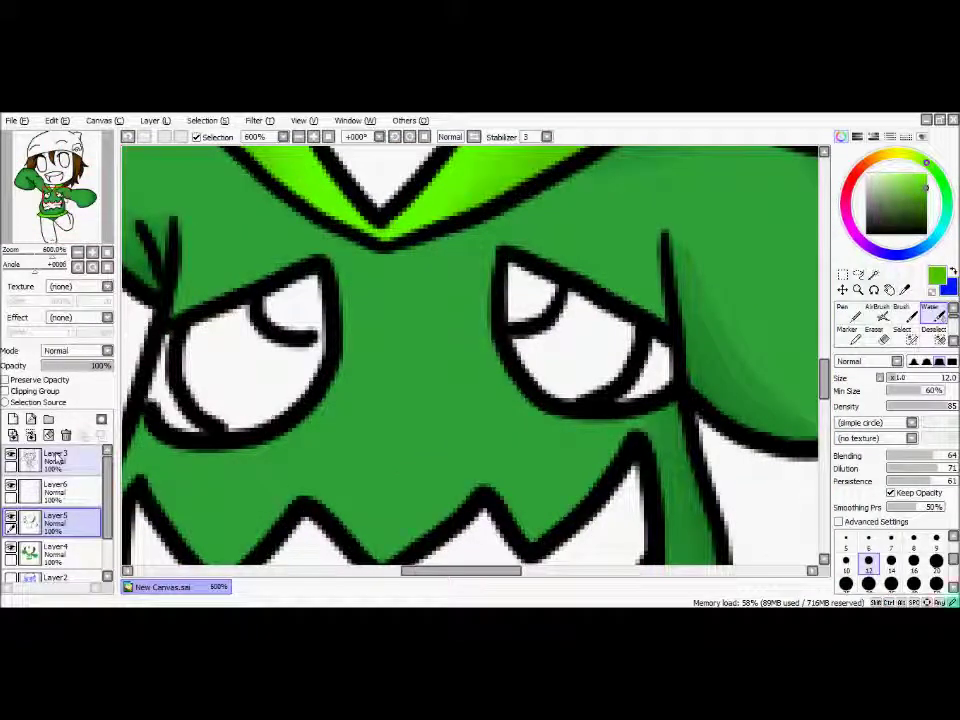
pyautogui.click(58, 458)
pyautogui.click(873, 275)
pyautogui.click(528, 294)
pyautogui.click(302, 299)
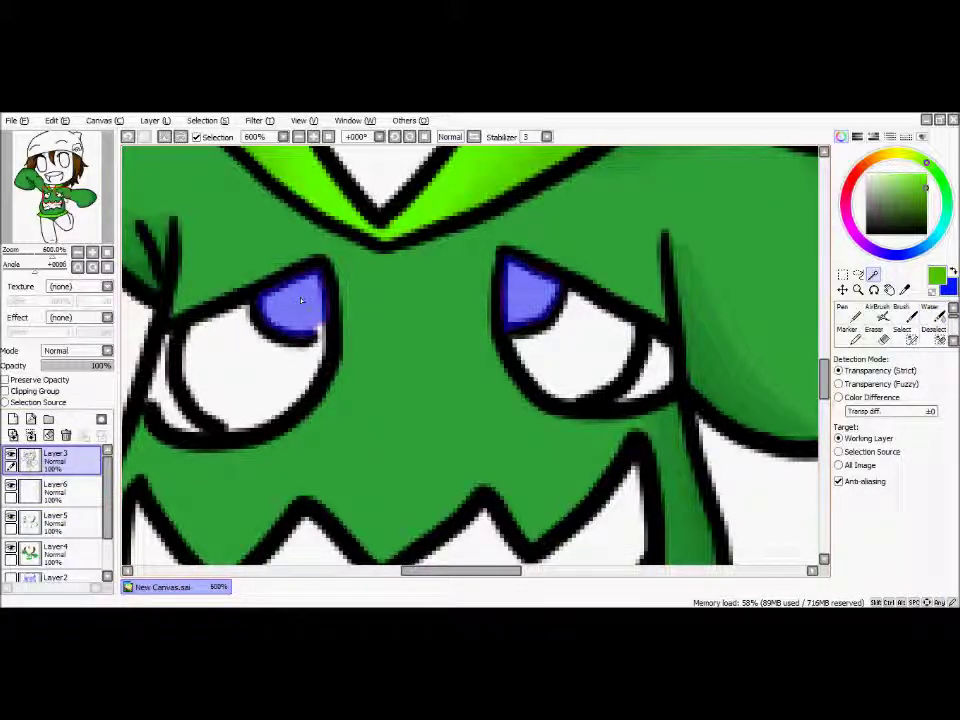
pyautogui.click(905, 336)
pyautogui.moveTo(318, 325); pyautogui.dragTo(323, 335)
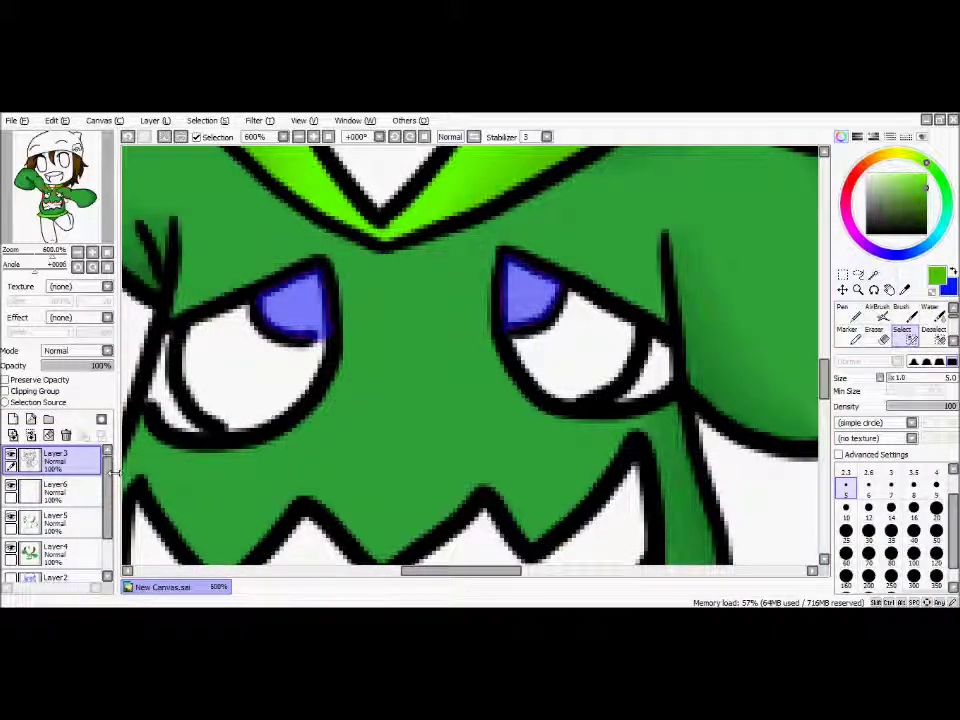
# Fill the selected inner areas of the monster eyes with bright yellow on Layer4, and clear the selection.
pyautogui.click(60, 553)
pyautogui.click(848, 313)
pyautogui.click(898, 155)
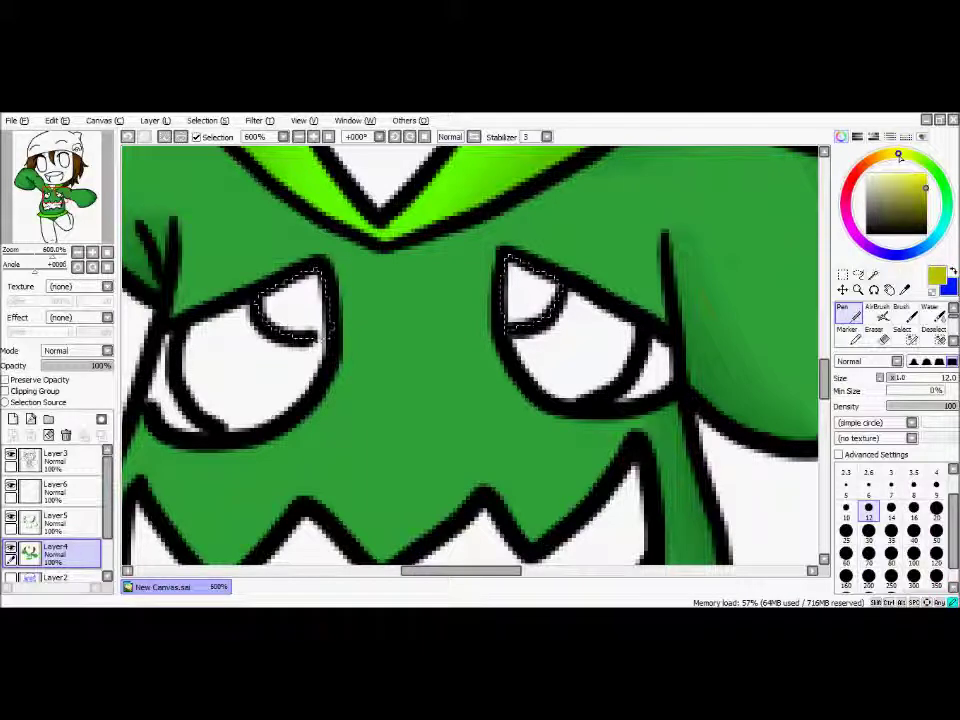
pyautogui.click(926, 174)
pyautogui.moveTo(514, 289); pyautogui.dragTo(521, 309)
pyautogui.moveTo(316, 300)
pyautogui.mouseDown()
pyautogui.moveTo(302, 322)
pyautogui.moveTo(291, 303)
pyautogui.mouseUp()
pyautogui.hotkey('ctrl', 'd')
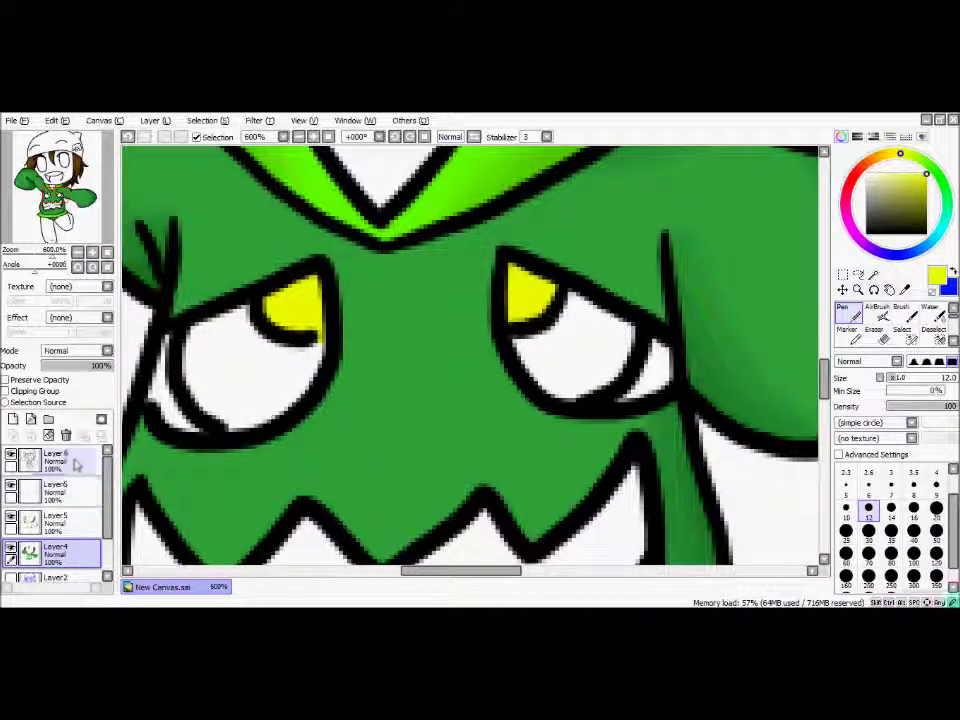
# Select the large round areas of both monster eyes from the line art on Layer3 with the Magic Wand.
pyautogui.click(76, 460)
pyautogui.click(873, 274)
pyautogui.click(615, 339)
pyautogui.click(230, 365)
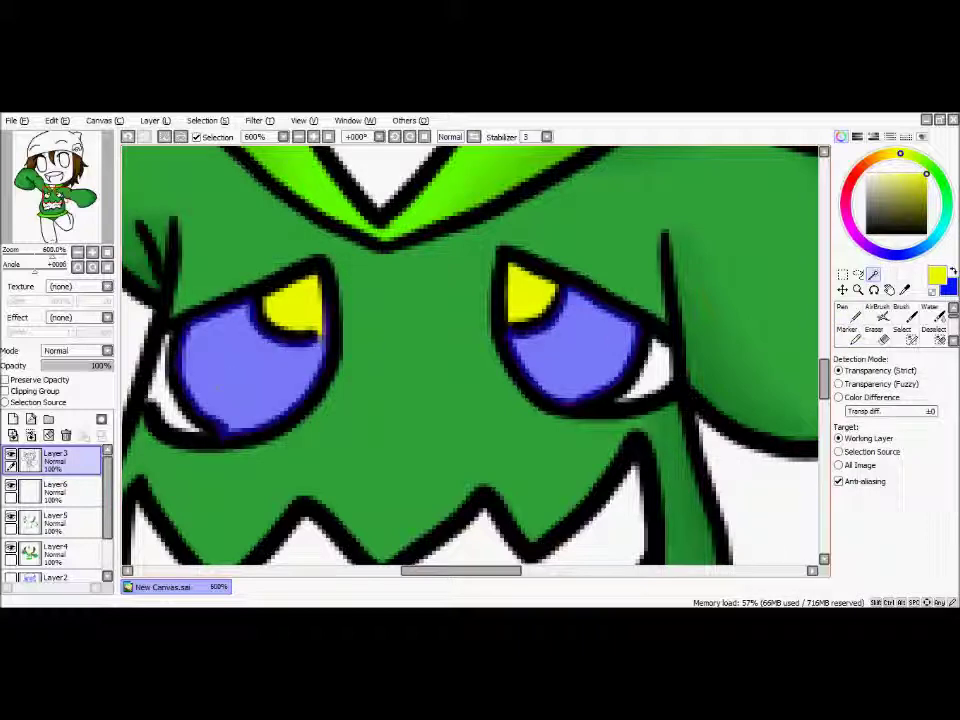
# Fill the selected round eye areas with light lime green on Layer4 using the Pen at size 12, and clear the selection.
pyautogui.click(52, 554)
pyautogui.click(846, 313)
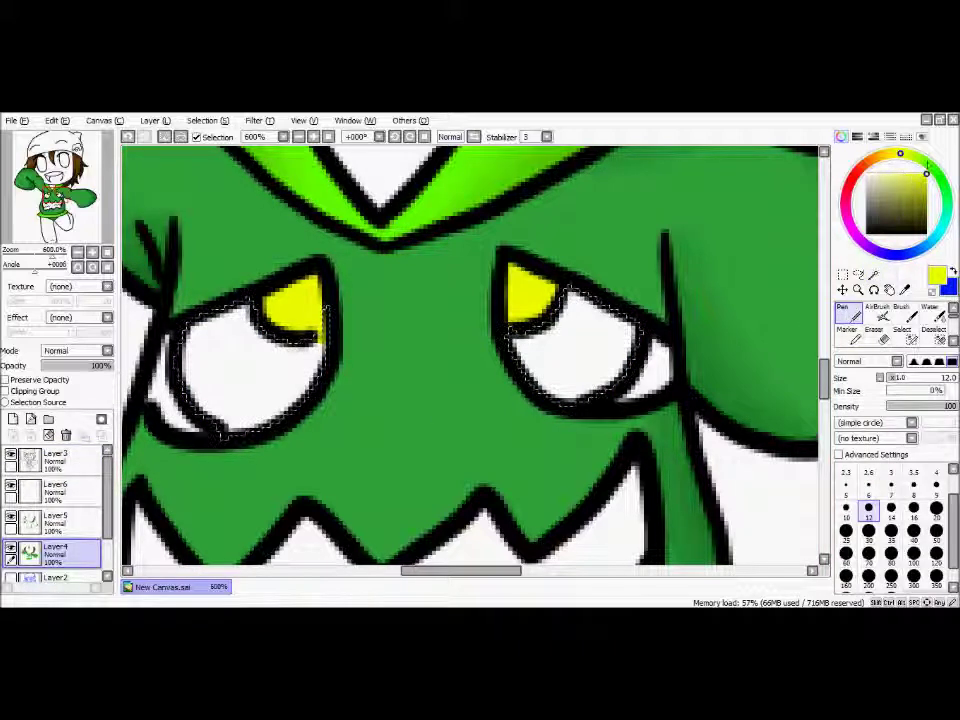
pyautogui.click(919, 160)
pyautogui.click(926, 188)
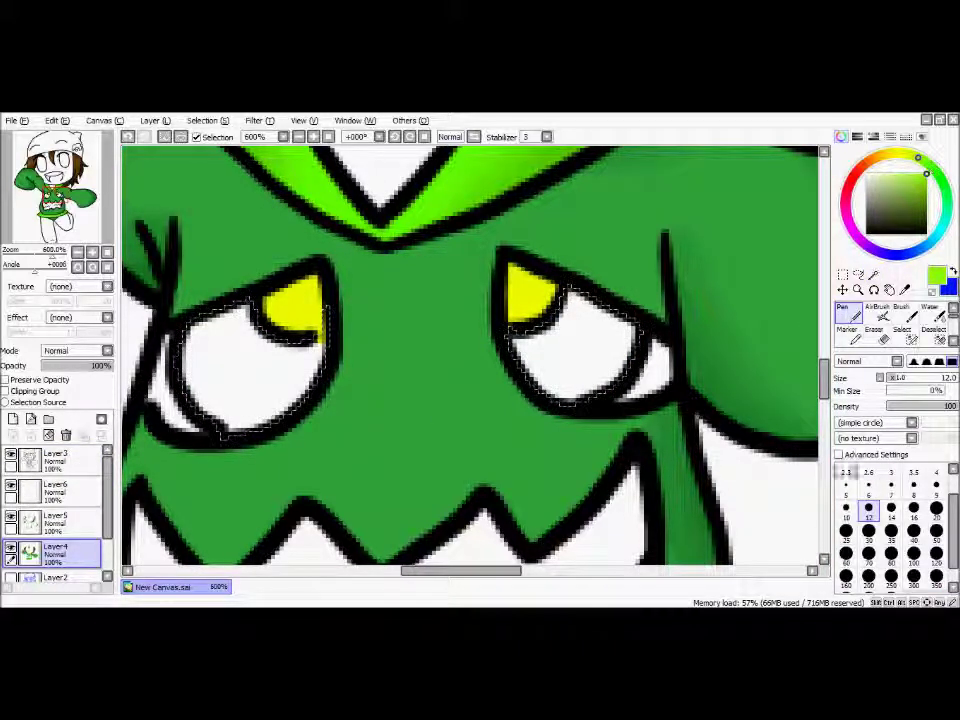
pyautogui.moveTo(600, 300)
pyautogui.mouseDown()
pyautogui.moveTo(558, 390)
pyautogui.moveTo(615, 331)
pyautogui.mouseUp()
pyautogui.hotkey('ctrl', 'z')
pyautogui.click(918, 174)
pyautogui.moveTo(575, 297)
pyautogui.mouseDown()
pyautogui.moveTo(590, 304)
pyautogui.moveTo(558, 361)
pyautogui.moveTo(598, 378)
pyautogui.mouseUp()
pyautogui.moveTo(240, 312)
pyautogui.mouseDown()
pyautogui.moveTo(312, 362)
pyautogui.moveTo(200, 365)
pyautogui.moveTo(193, 376)
pyautogui.mouseUp()
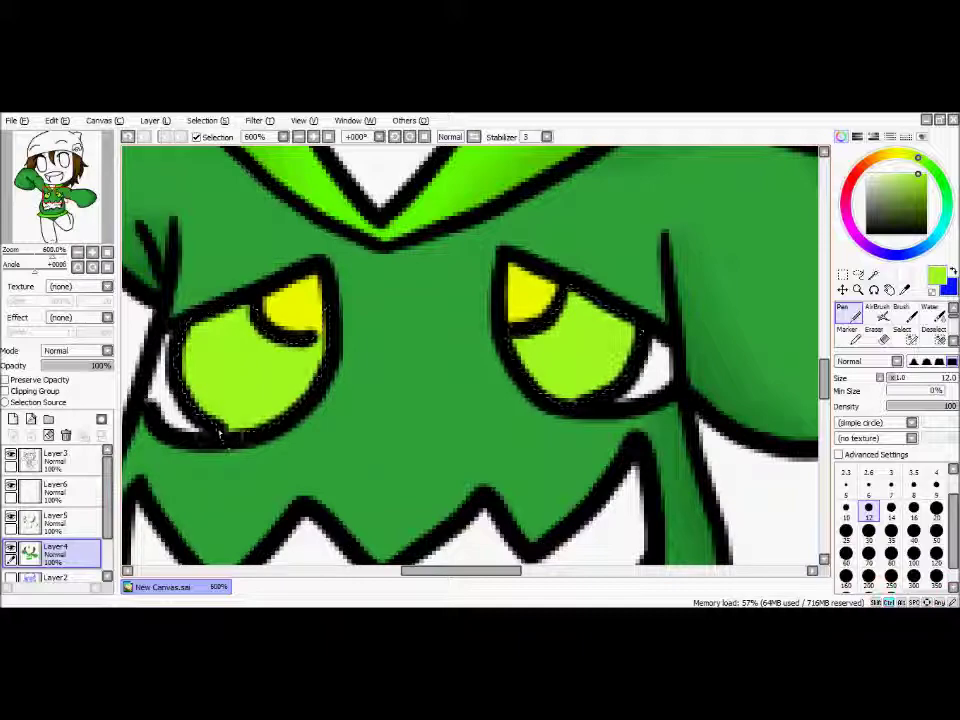
pyautogui.scroll(-7, 228, 440)
pyautogui.scroll(-1, 262, 345)
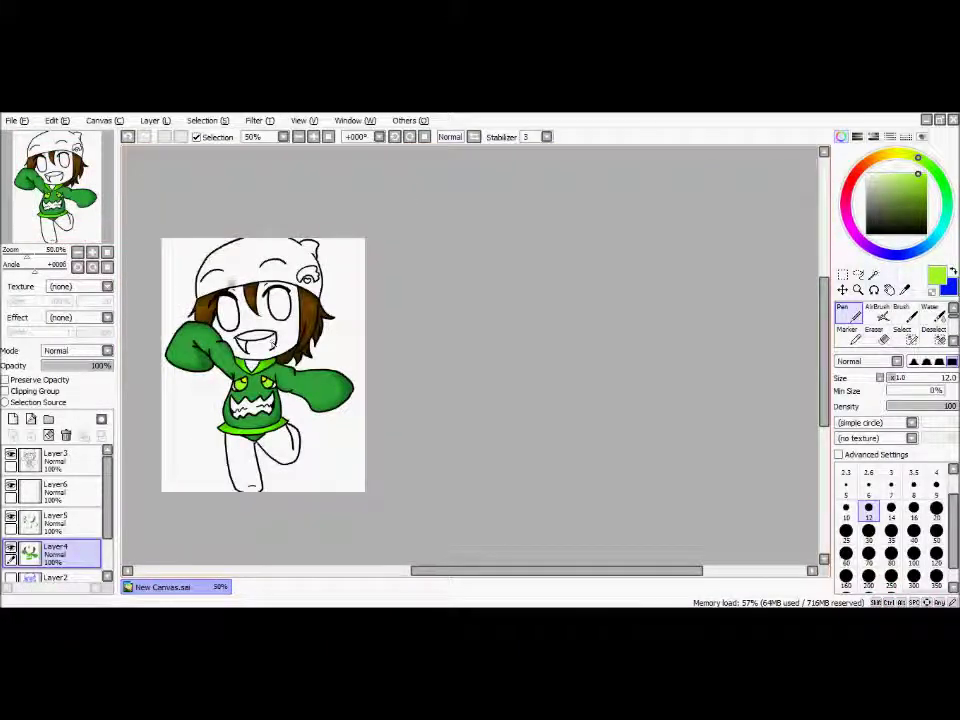
# Select the whole hat except its badge on Layer3 with the Magic Wand, including small gaps with the Select pen.
pyautogui.scroll(4, 240, 252)
pyautogui.scroll(-2, 259, 268)
pyautogui.scroll(2, 209, 243)
pyautogui.click(55, 458)
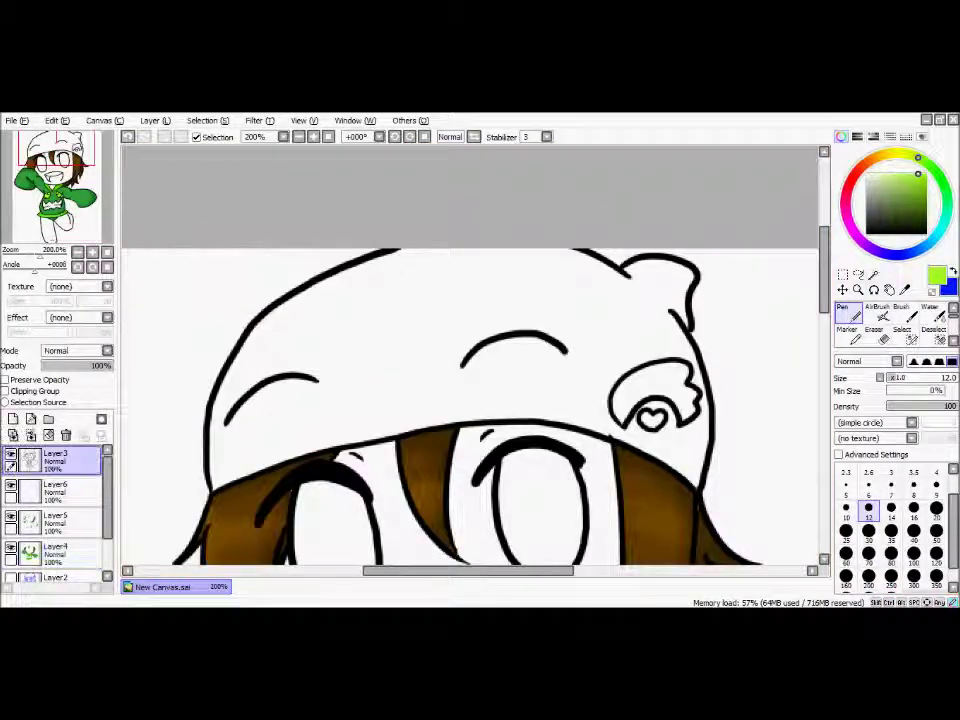
pyautogui.press('w')
pyautogui.click(658, 328)
pyautogui.click(910, 338)
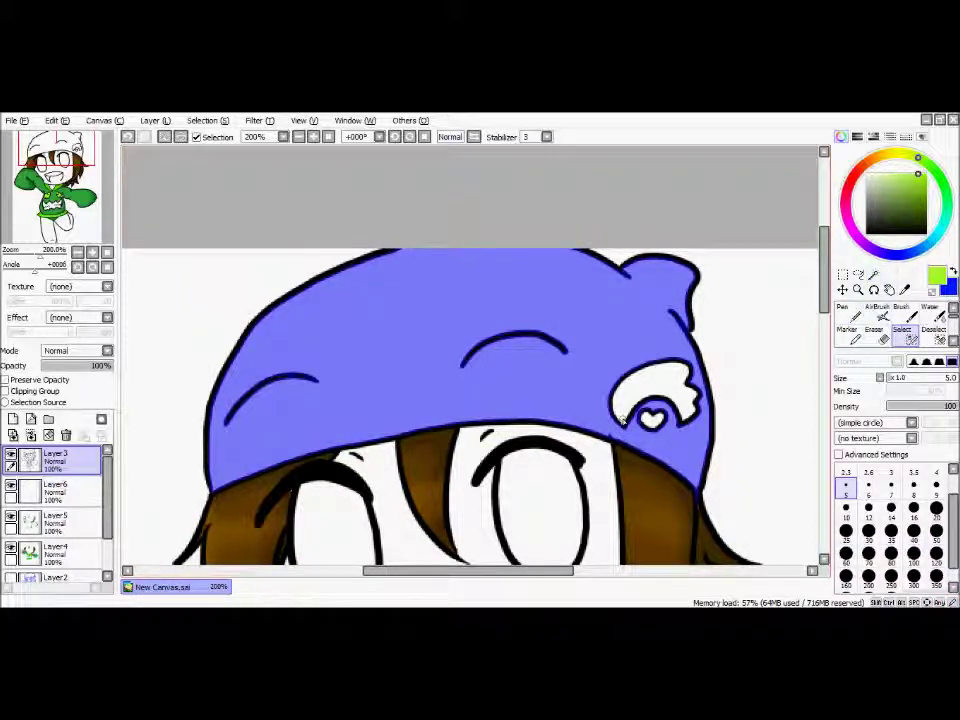
# Fill the selected hat with muted purple on Layer4 using the Pen at size 300.
pyautogui.click(57, 553)
pyautogui.click(848, 313)
pyautogui.click(914, 577)
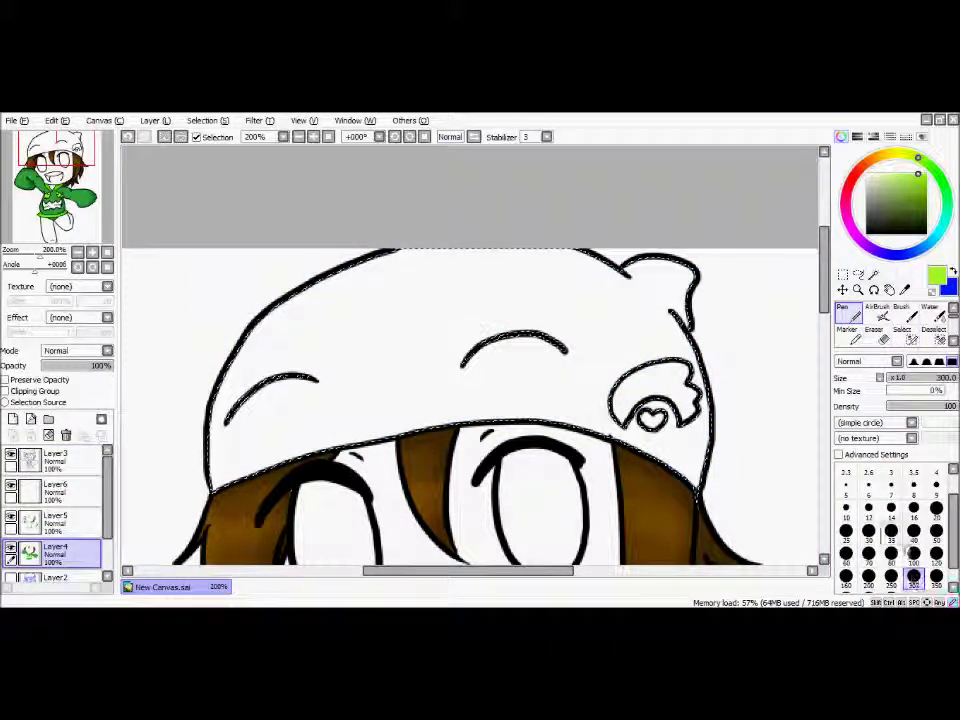
pyautogui.click(865, 246)
pyautogui.moveTo(315, 317)
pyautogui.mouseDown()
pyautogui.moveTo(360, 245)
pyautogui.moveTo(620, 340)
pyautogui.mouseUp()
pyautogui.hotkey('ctrl', 'z')
pyautogui.click(888, 184)
pyautogui.moveTo(312, 325)
pyautogui.mouseDown()
pyautogui.moveTo(350, 243)
pyautogui.moveTo(580, 245)
pyautogui.mouseUp()
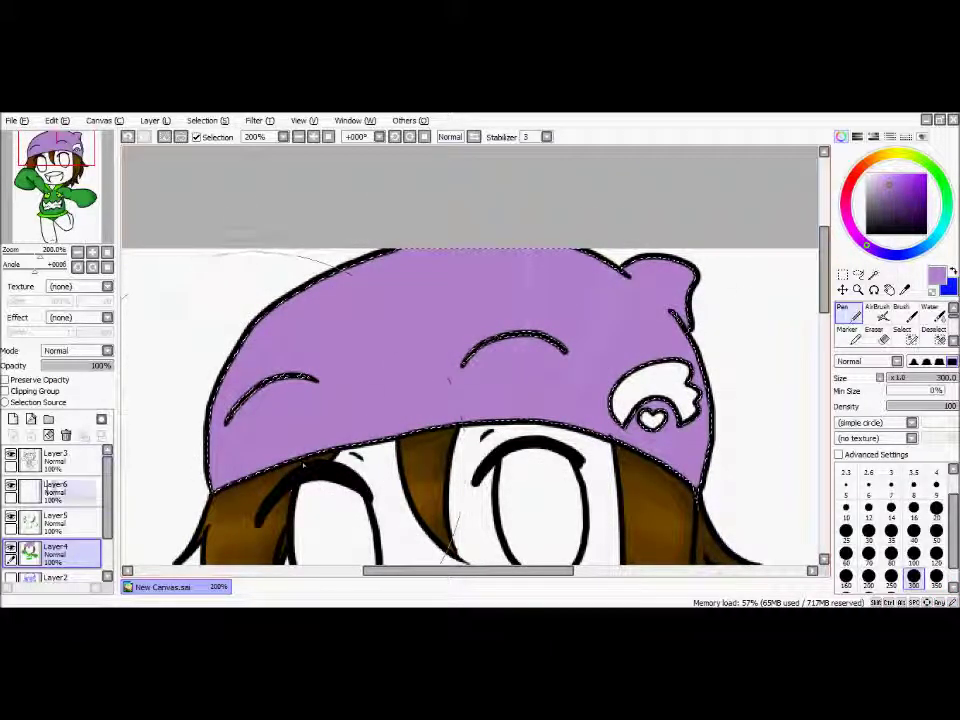
pyautogui.moveTo(640, 325); pyautogui.dragTo(665, 355)
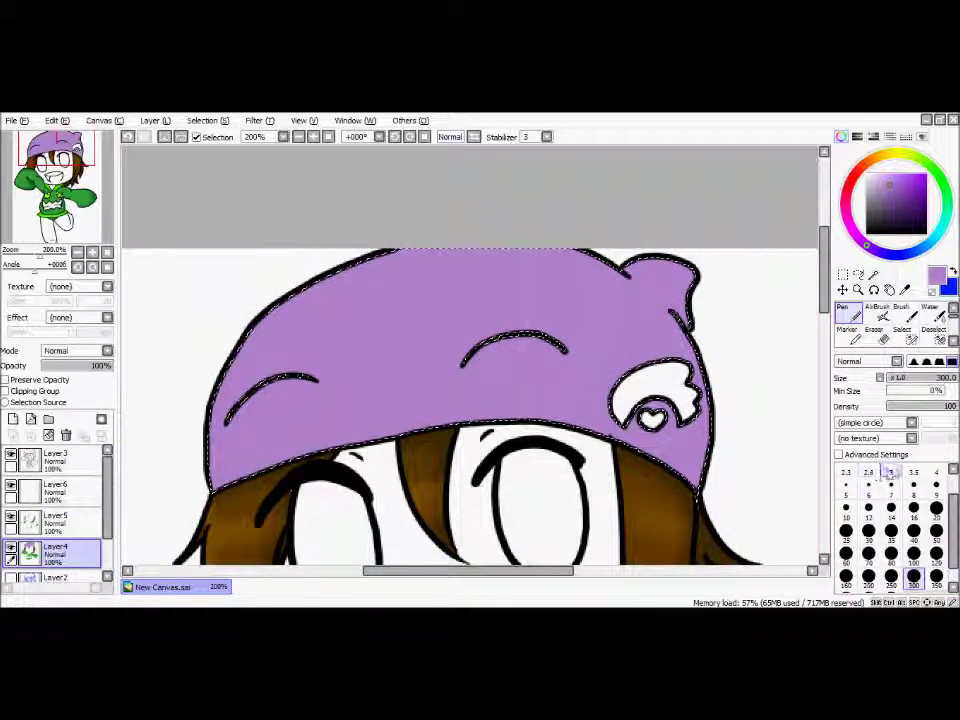
# Draw curved darker purple knit lines from the hat's tip down to the brim with the Pen at size 4.
pyautogui.click(890, 472)
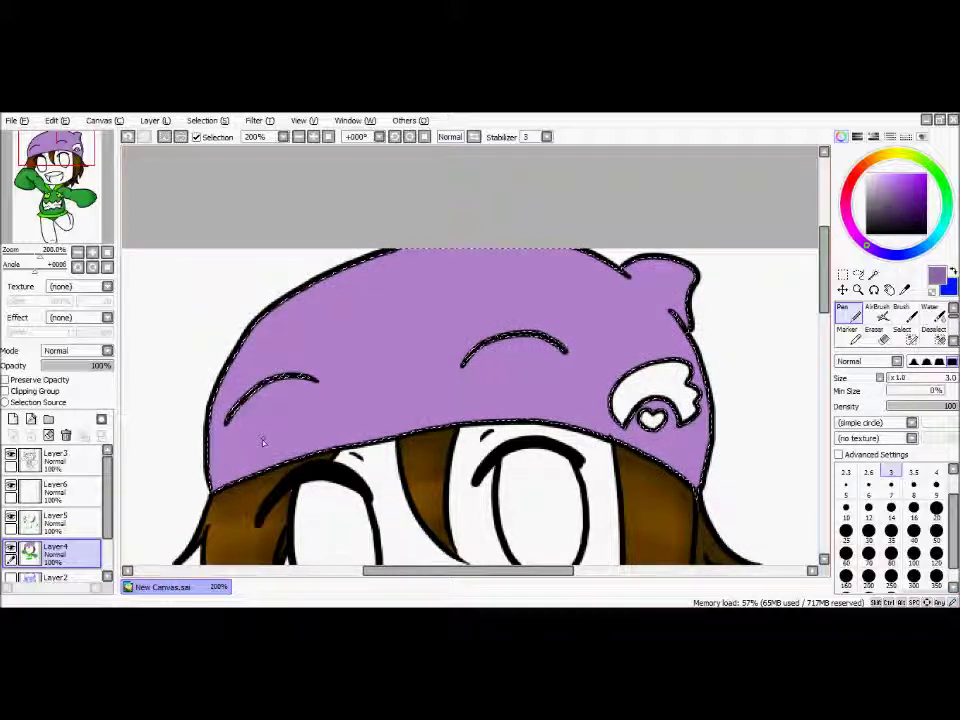
pyautogui.click(936, 473)
pyautogui.moveTo(282, 351); pyautogui.dragTo(231, 498)
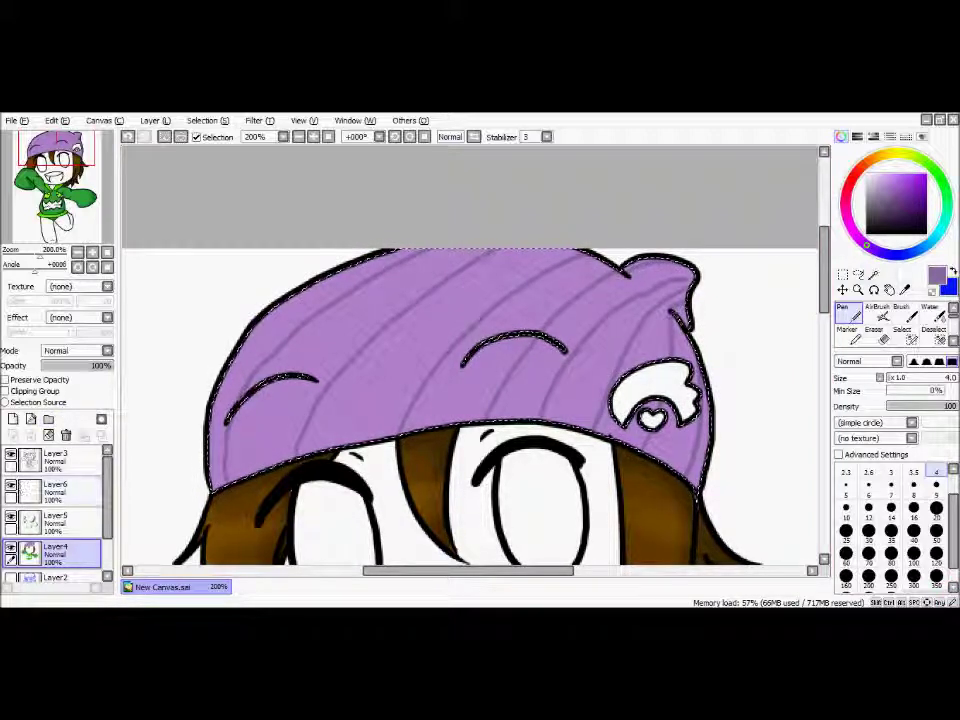
# Add a new layer above Layer4 and shade the hat below its tip and around the badge in dark purple at size 8.
pyautogui.click(13, 419)
pyautogui.click(913, 487)
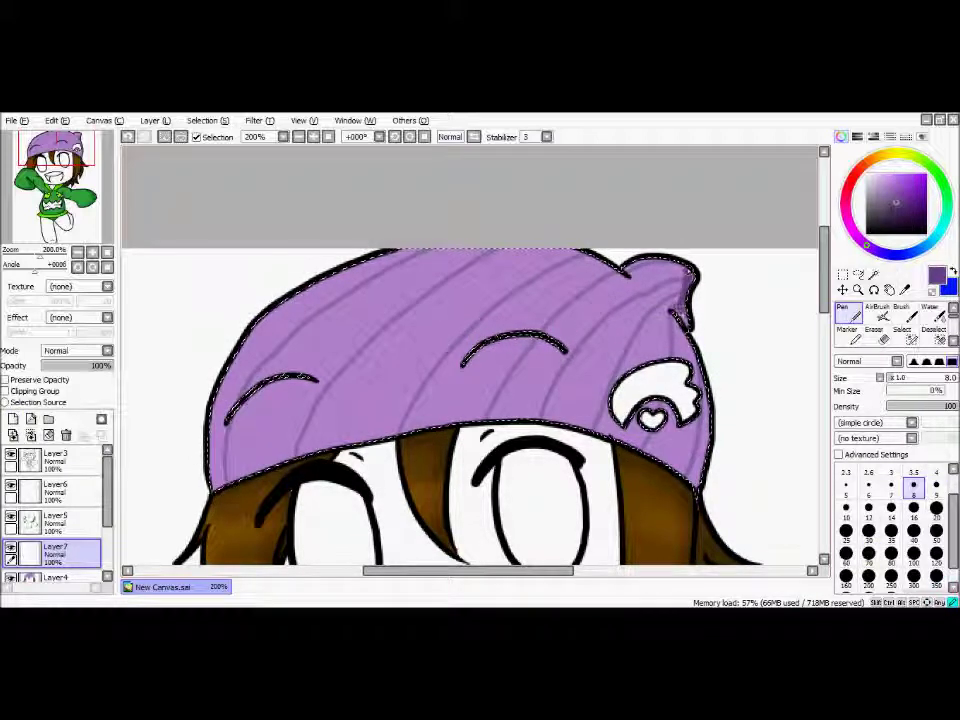
pyautogui.hotkey('ctrl', 'z')
pyautogui.moveTo(679, 317); pyautogui.dragTo(655, 461)
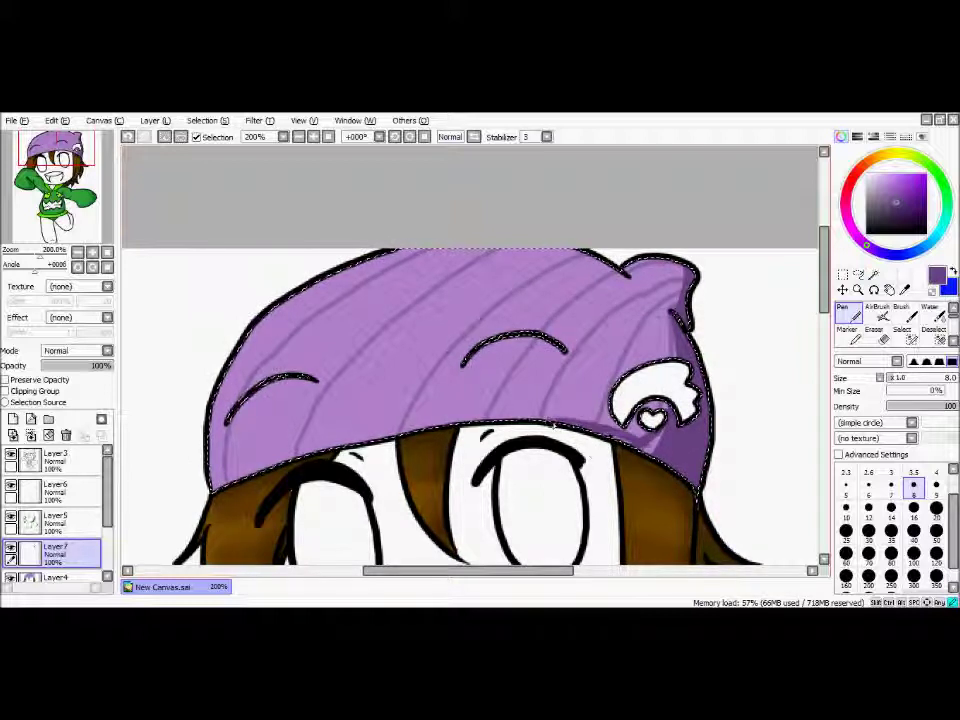
# Redo the last shading stroke and extend the dark purple shadow along the brim, reducing the Pen from size 25 to 5.
pyautogui.hotkey('ctrl', 'z')
pyautogui.click(846, 532)
pyautogui.moveTo(676, 412)
pyautogui.mouseDown()
pyautogui.moveTo(640, 444)
pyautogui.moveTo(683, 444)
pyautogui.mouseUp()
pyautogui.press('[')
pyautogui.press('[')
pyautogui.press('[')
pyautogui.press('[')
pyautogui.press('[')
pyautogui.press('[')
pyautogui.press('[')
pyautogui.press('[')
pyautogui.press('[')
pyautogui.press('[')
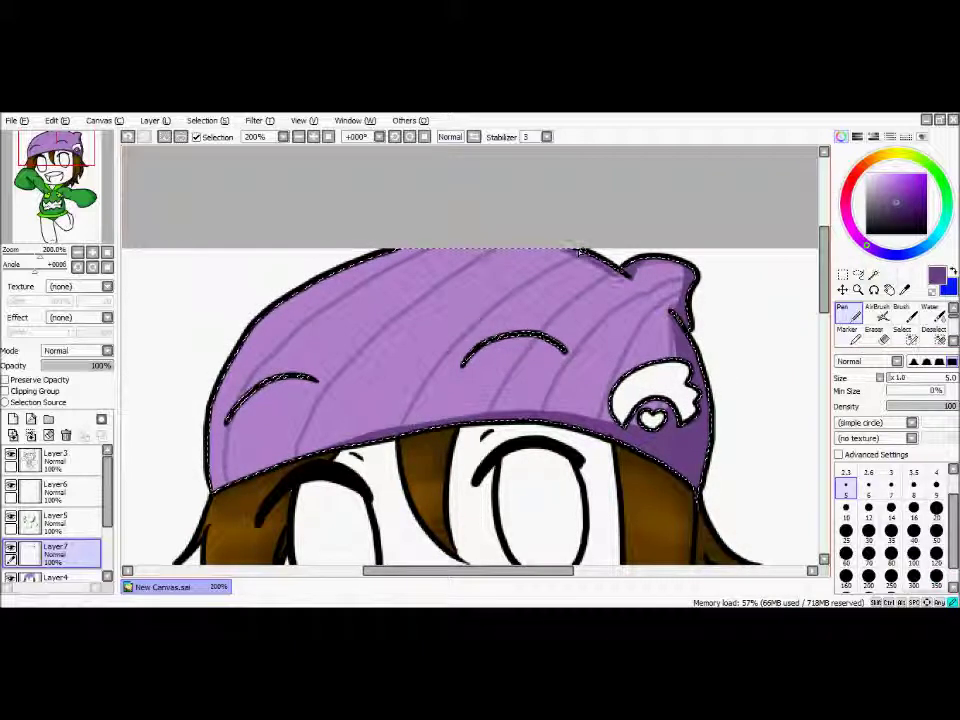
# Blend the hat's shadows with the Water tool at size 16 and lower the shading layer's opacity to 76%.
pyautogui.click(931, 312)
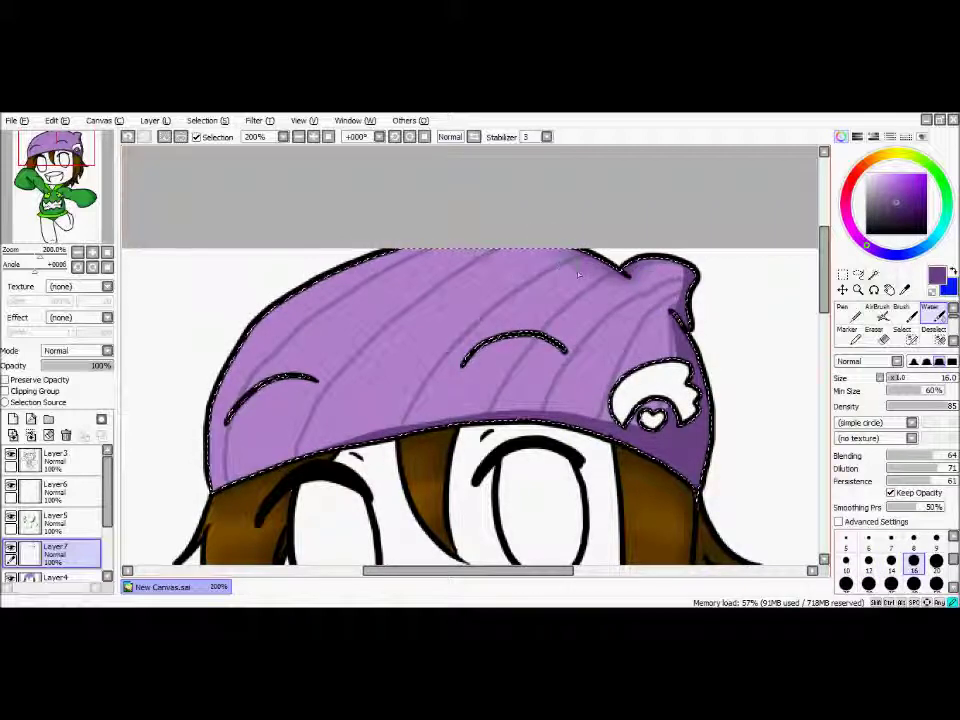
pyautogui.moveTo(682, 286)
pyautogui.mouseDown()
pyautogui.moveTo(679, 265)
pyautogui.moveTo(670, 383)
pyautogui.mouseUp()
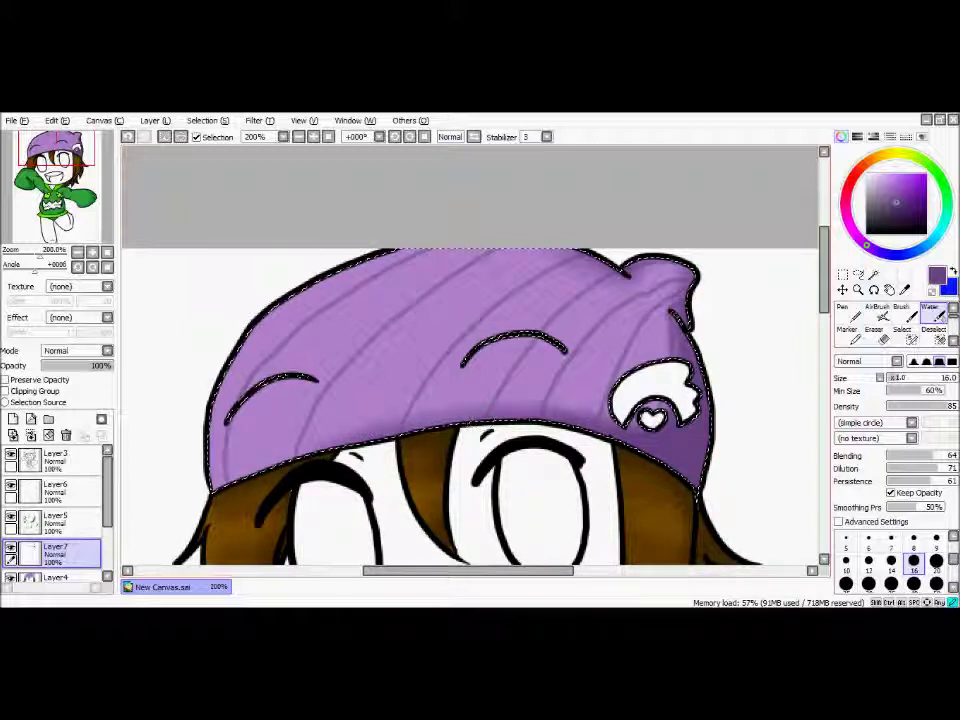
pyautogui.click(97, 365)
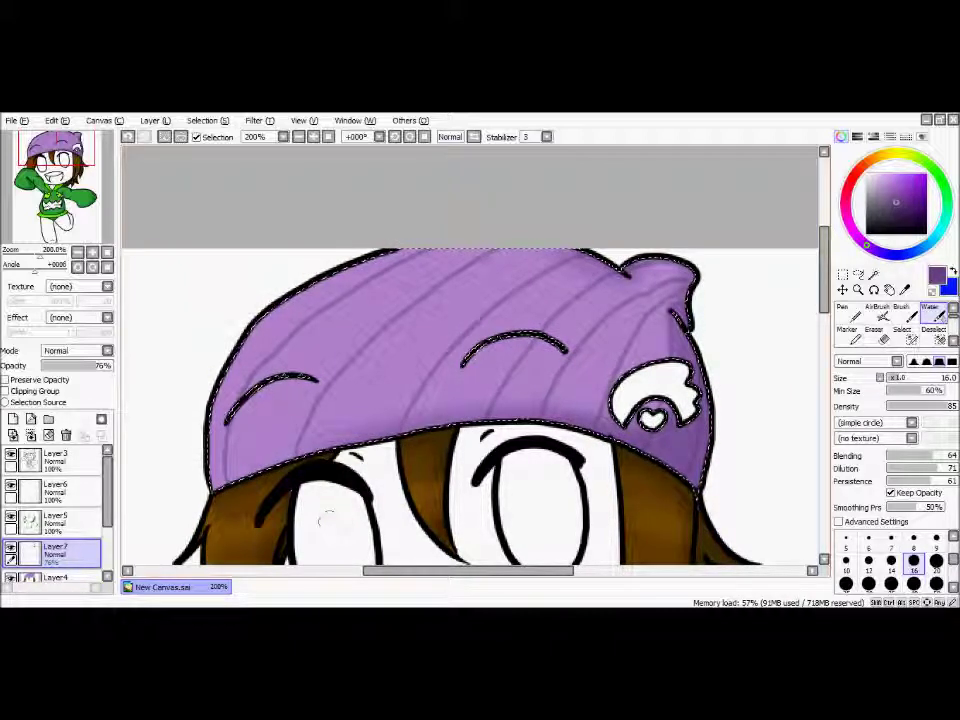
# Switch to the browser, open a video from the YouTube playlist, and return to the drawing in PaintTool SAI.
pyautogui.moveTo(193, 606)
pyautogui.click(193, 562)
pyautogui.click(8, 129)
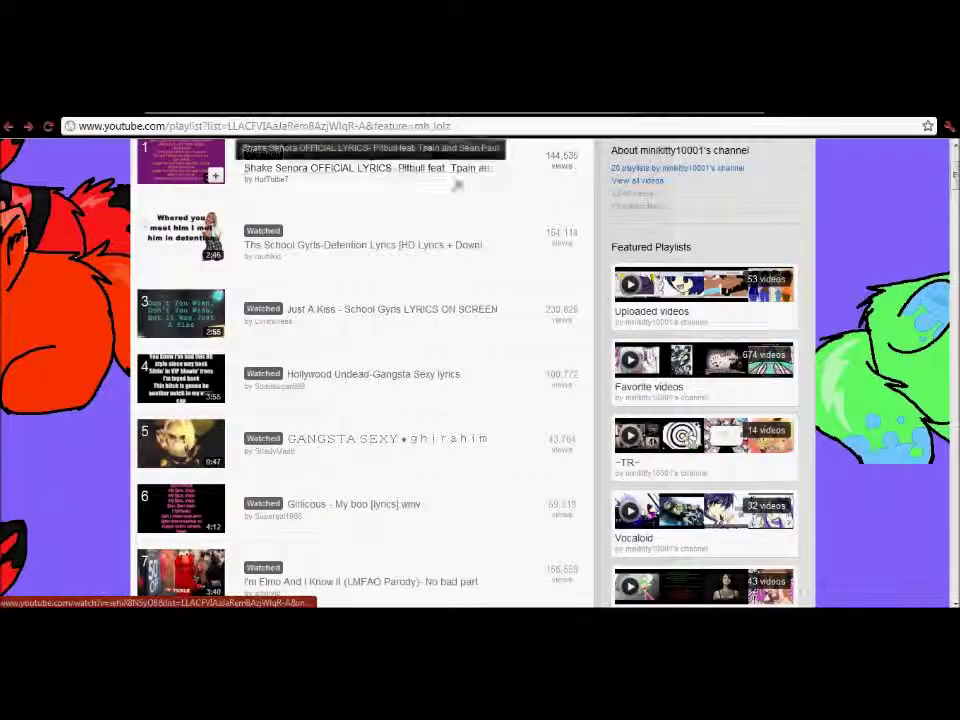
pyautogui.scroll(-1, 362, 400)
pyautogui.click(366, 430)
pyautogui.click(230, 603)
# Clear the hat selection and select the small heart under the hat's badge on Layer3 with the Magic Wand.
pyautogui.scroll(-3, 450, 420)
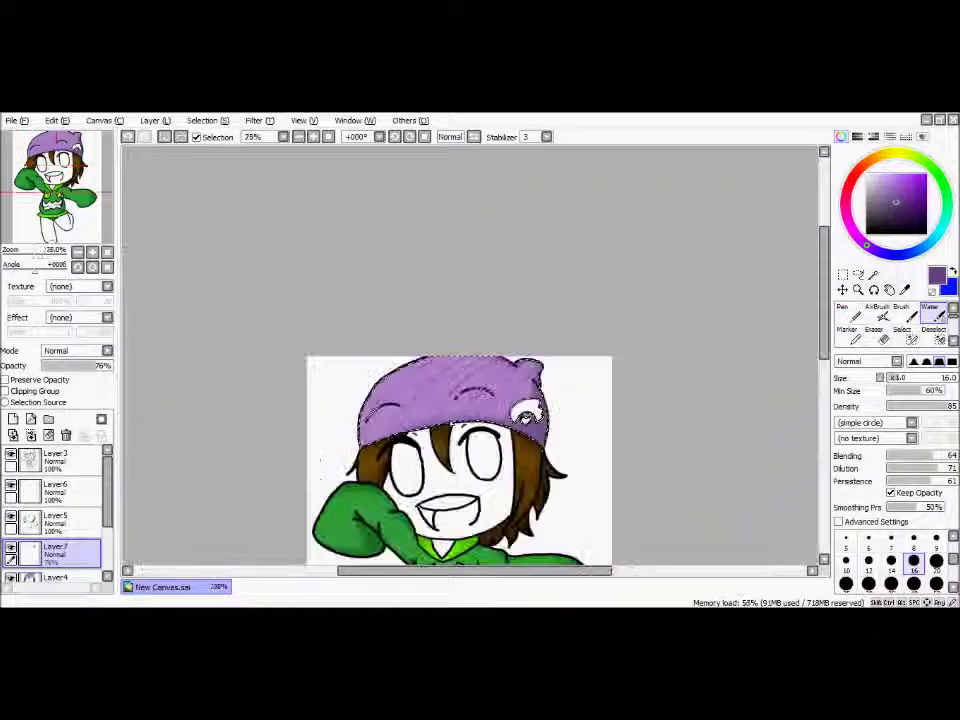
pyautogui.hotkey('ctrl', 'd')
pyautogui.click(72, 463)
pyautogui.scroll(8, 545, 420)
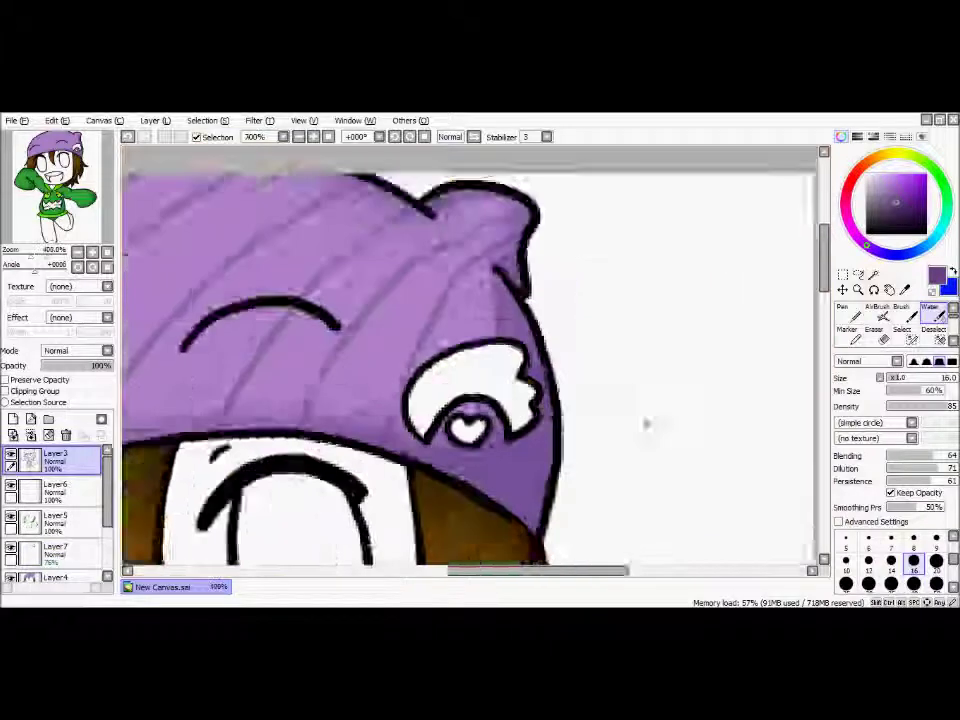
pyautogui.click(858, 275)
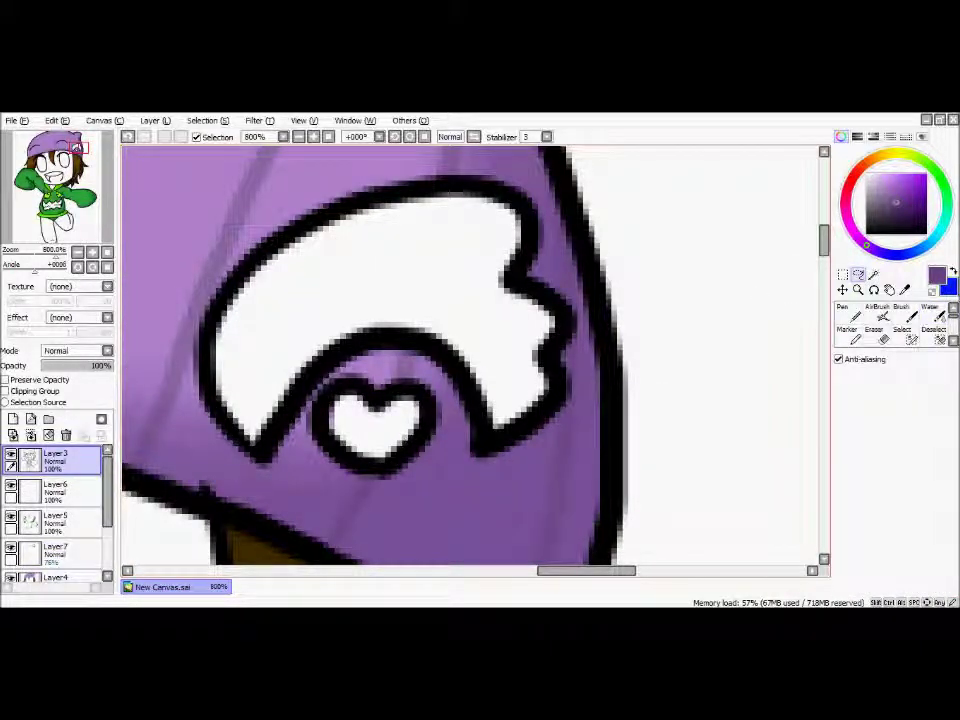
pyautogui.click(874, 273)
pyautogui.click(375, 435)
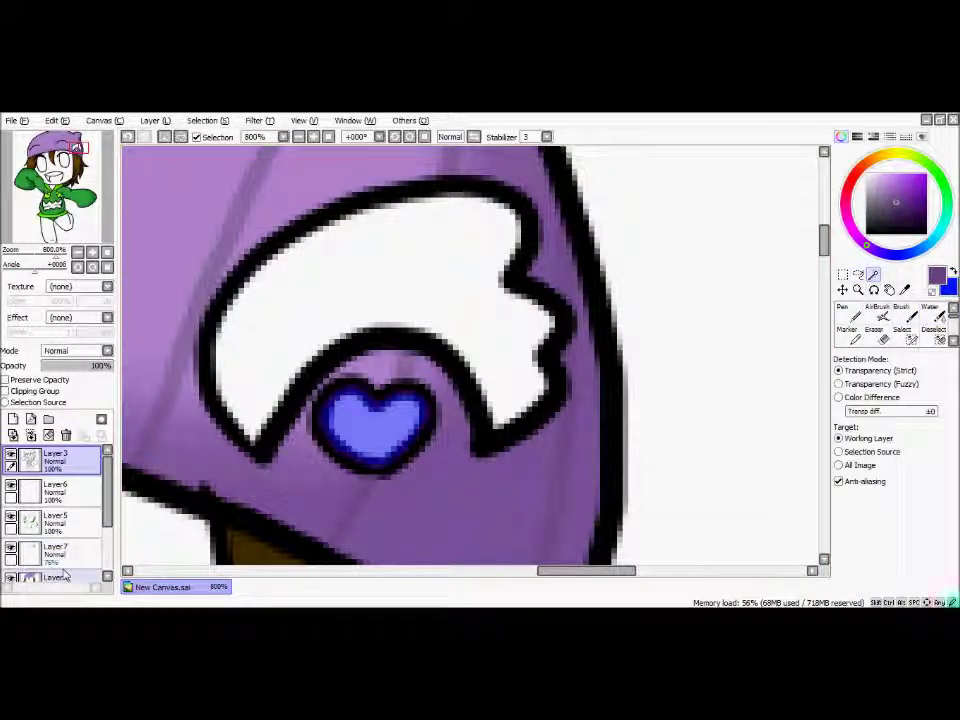
# Paint the selected heart on the hat bright red on Layer4 using the Pen at size 5.
pyautogui.click(64, 576)
pyautogui.click(850, 184)
pyautogui.click(928, 172)
pyautogui.moveTo(929, 171); pyautogui.dragTo(919, 174)
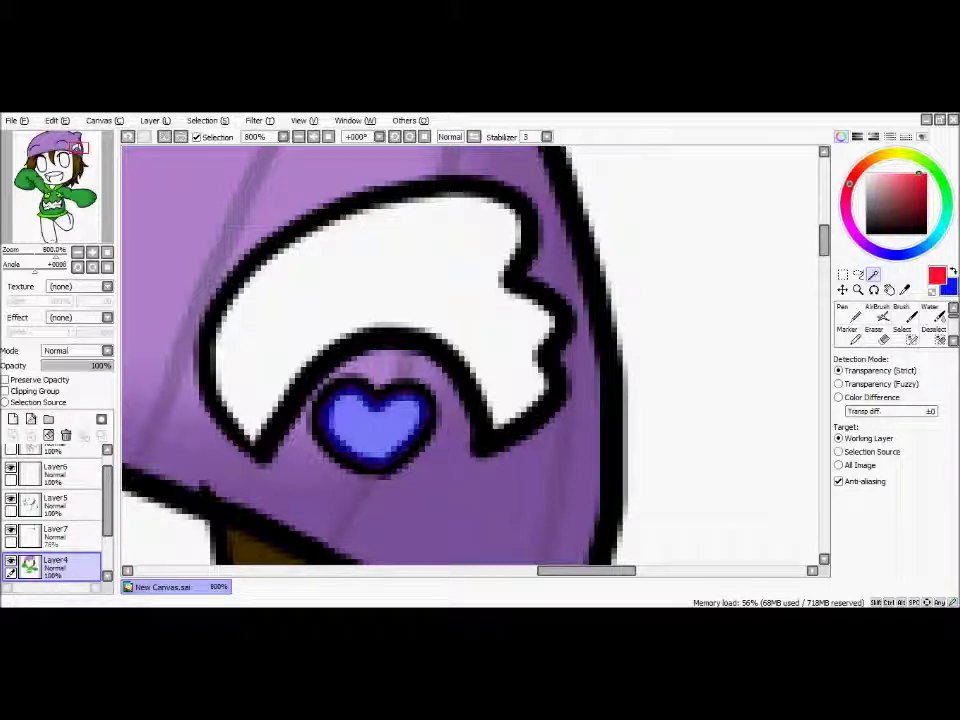
pyautogui.click(852, 314)
pyautogui.moveTo(340, 396)
pyautogui.mouseDown()
pyautogui.moveTo(373, 445)
pyautogui.moveTo(411, 432)
pyautogui.mouseUp()
# Save the drawing and clear the heart selection.
pyautogui.scroll(-9, 412, 440)
pyautogui.hotkey('ctrl', 's')
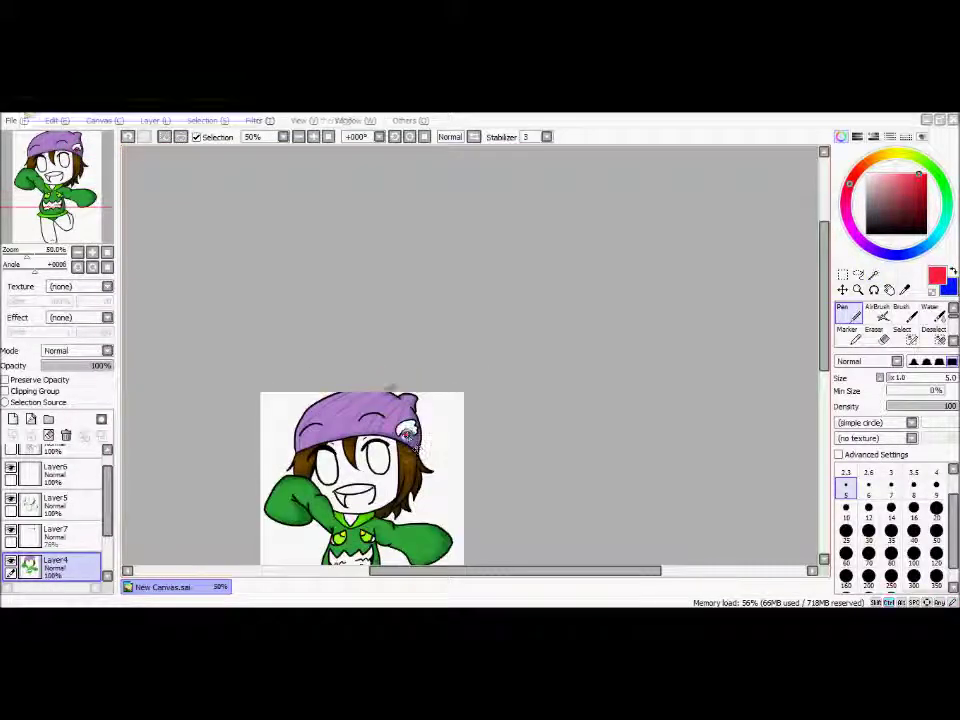
pyautogui.click(348, 373)
pyautogui.hotkey('ctrl', 'd')
# Bridge the gap in the mouth's lower outline with the Select brush at size 5.
pyautogui.scroll(-2, 380, 442)
pyautogui.scroll(5, 342, 328)
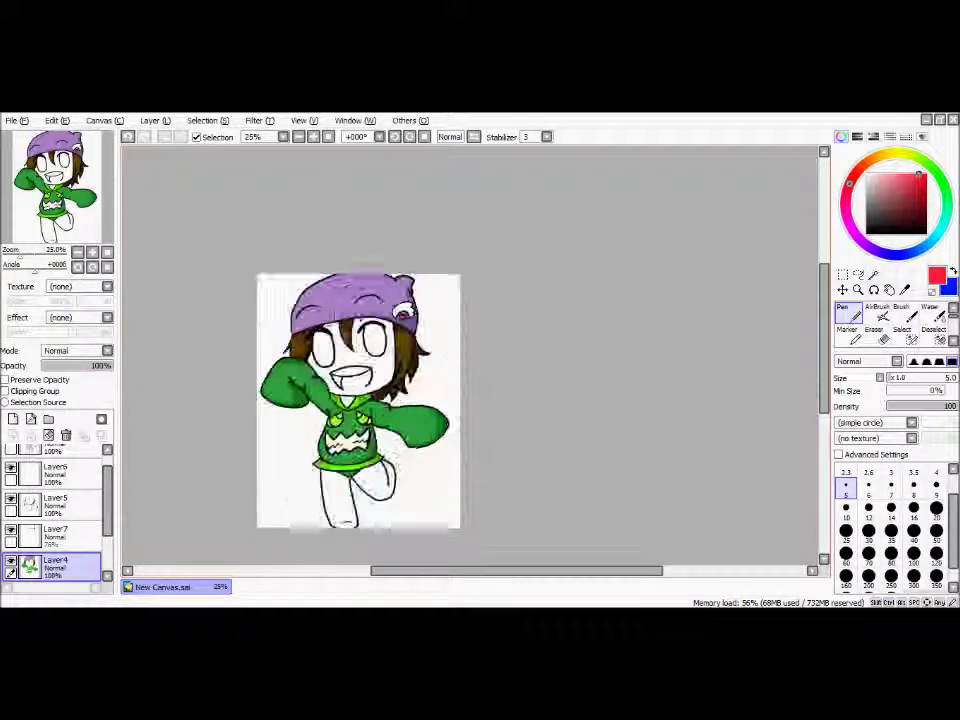
pyautogui.scroll(-2, 336, 316)
pyautogui.scroll(6, 340, 420)
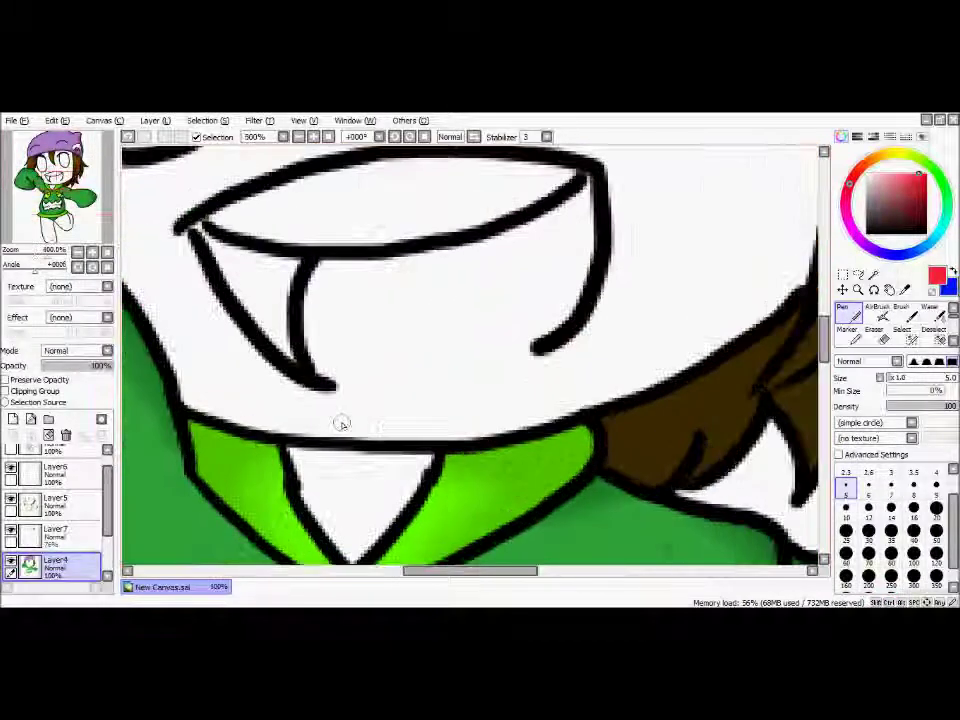
pyautogui.moveTo(540, 347); pyautogui.dragTo(404, 380)
pyautogui.hotkey('ctrl', 'z')
pyautogui.moveTo(316, 383)
pyautogui.mouseDown()
pyautogui.moveTo(489, 370)
pyautogui.moveTo(562, 332)
pyautogui.mouseUp()
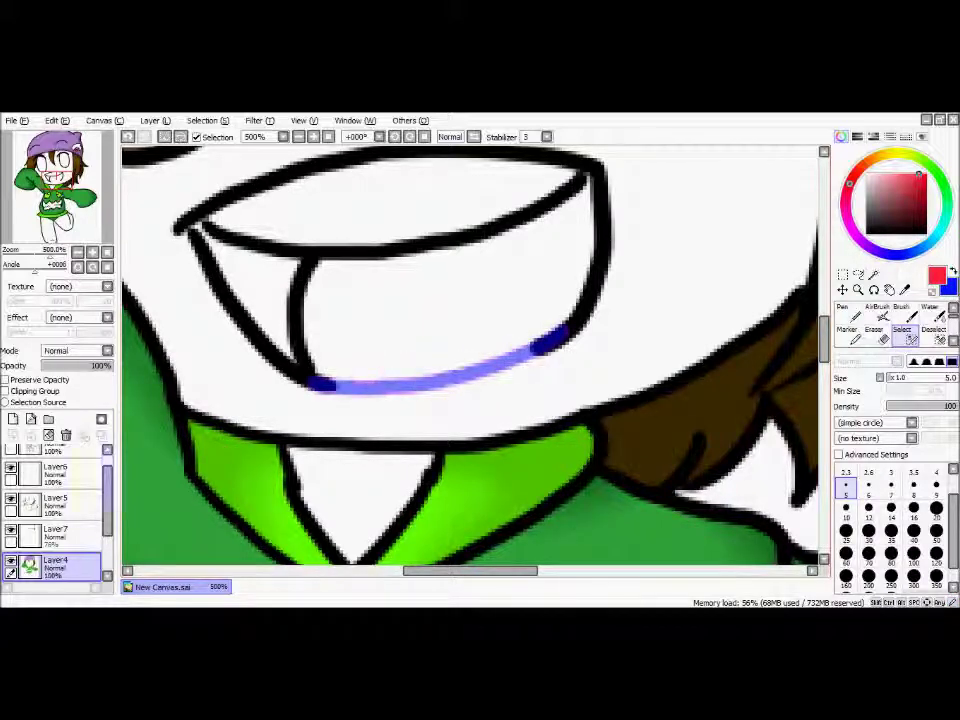
# Switch to Layer3 and mark the missing outer outlines of both eyes with the Select brush.
pyautogui.moveTo(107, 511); pyautogui.dragTo(108, 496)
pyautogui.click(70, 460)
pyautogui.scroll(-4, 299, 347)
pyautogui.scroll(2, 262, 222)
pyautogui.moveTo(824, 350); pyautogui.dragTo(824, 335)
pyautogui.moveTo(440, 238); pyautogui.dragTo(492, 368)
pyautogui.moveTo(148, 368); pyautogui.dragTo(218, 442)
# Add the face, neck and both legs to the selection on Layer3 with the Magic Wand.
pyautogui.click(873, 275)
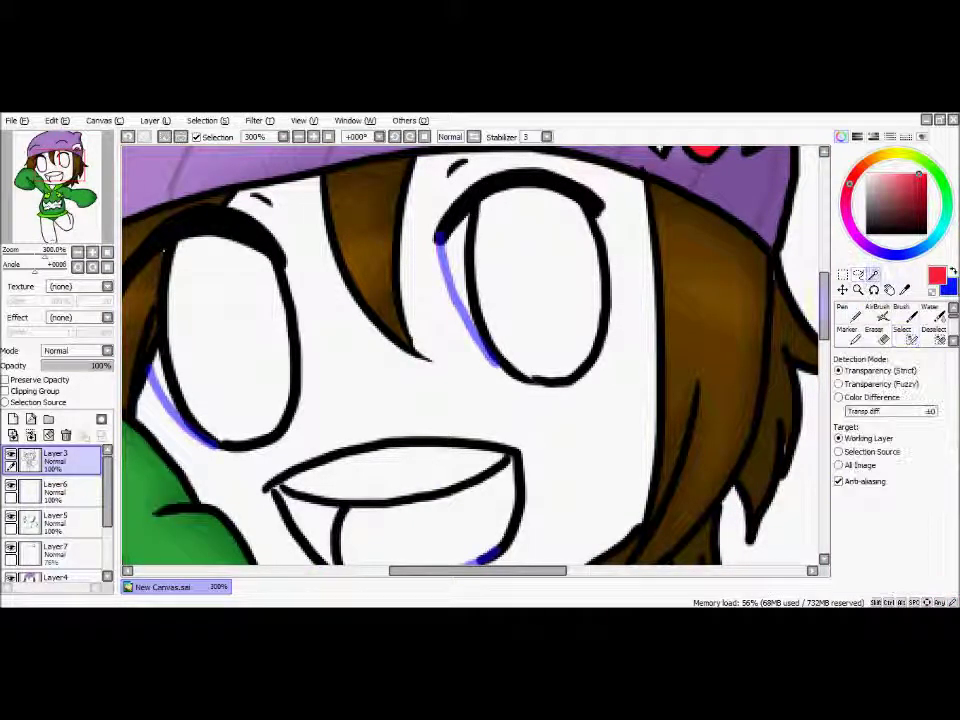
pyautogui.click(616, 404)
pyautogui.scroll(-7, 616, 404)
pyautogui.click(603, 488)
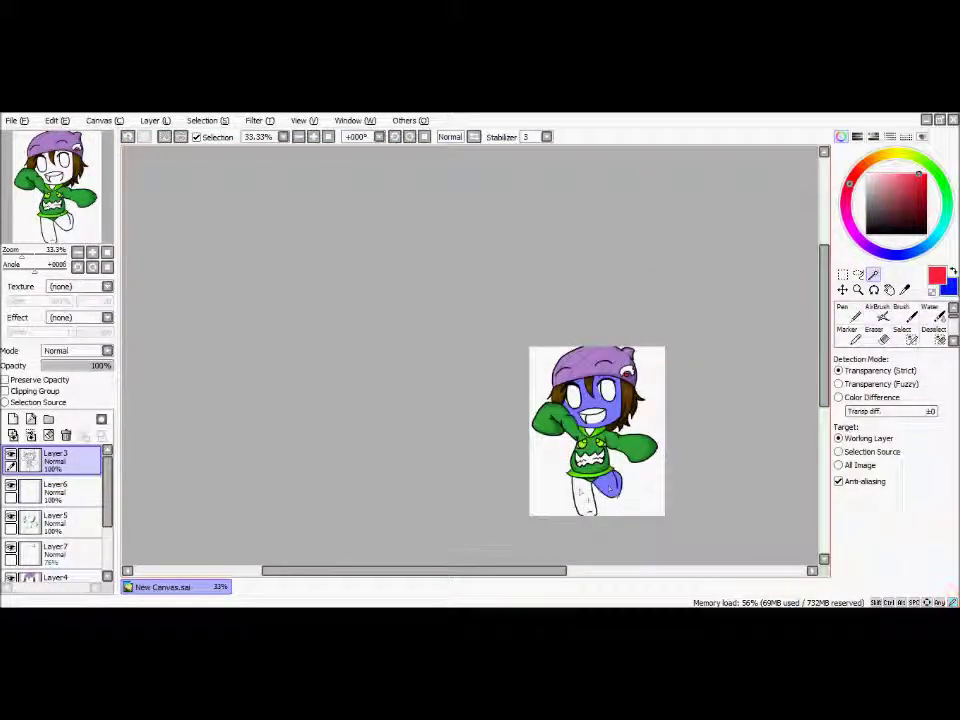
pyautogui.scroll(6, 557, 440)
pyautogui.scroll(-6, 557, 440)
pyautogui.scroll(5, 557, 440)
# Clean up the skin selection along the mouth's lower edge and beside the eyes with the Deselect brush at size 12.
pyautogui.click(905, 336)
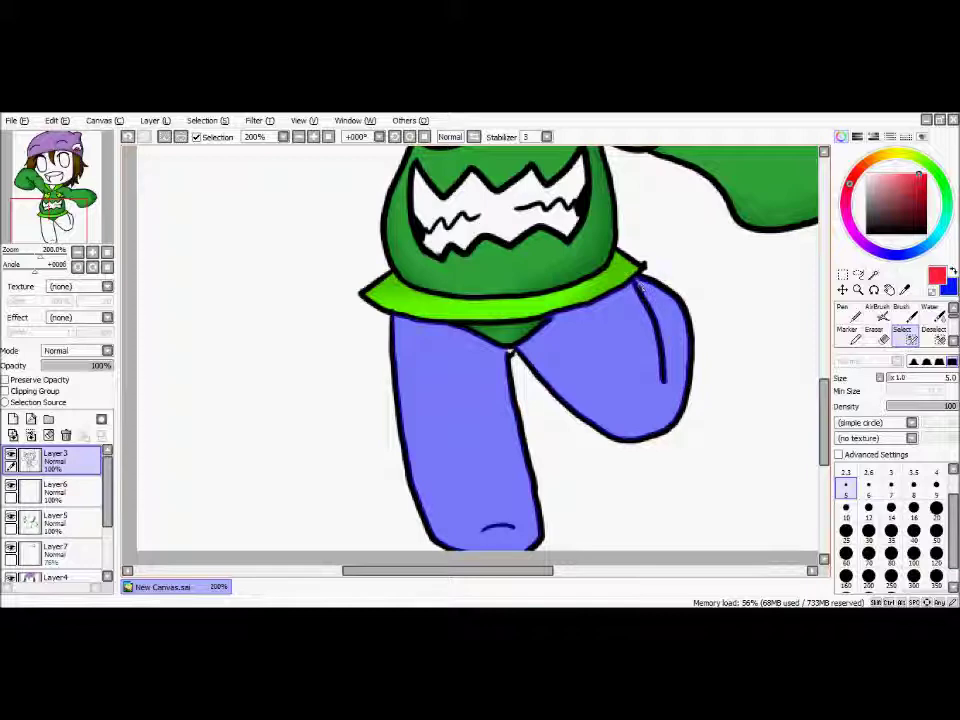
pyautogui.moveTo(824, 430); pyautogui.dragTo(824, 355)
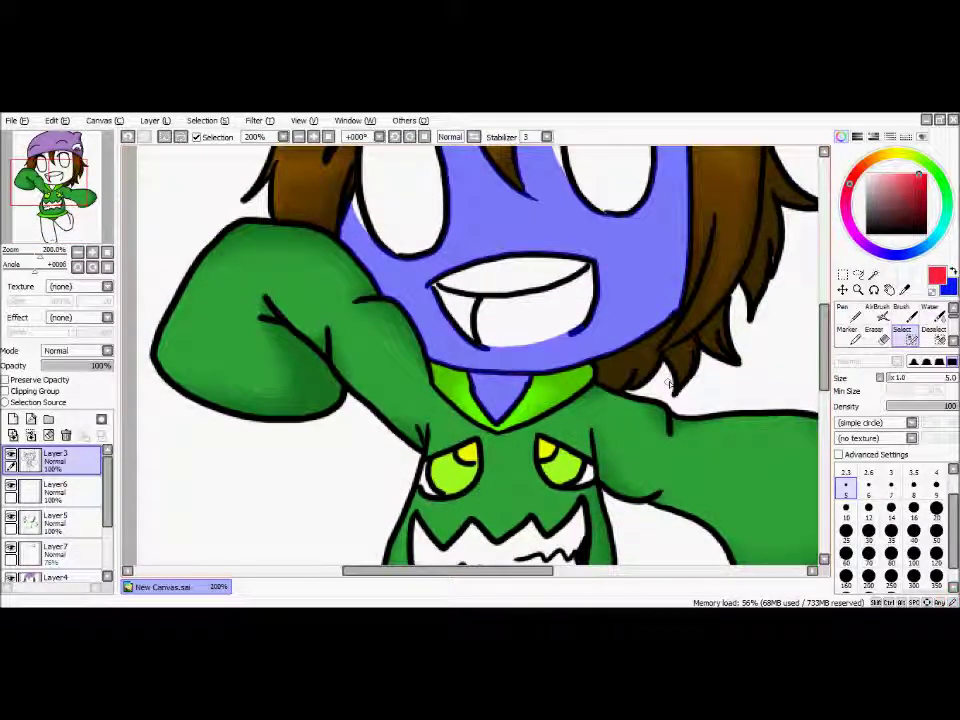
pyautogui.click(933, 338)
pyautogui.moveTo(580, 326); pyautogui.dragTo(580, 318)
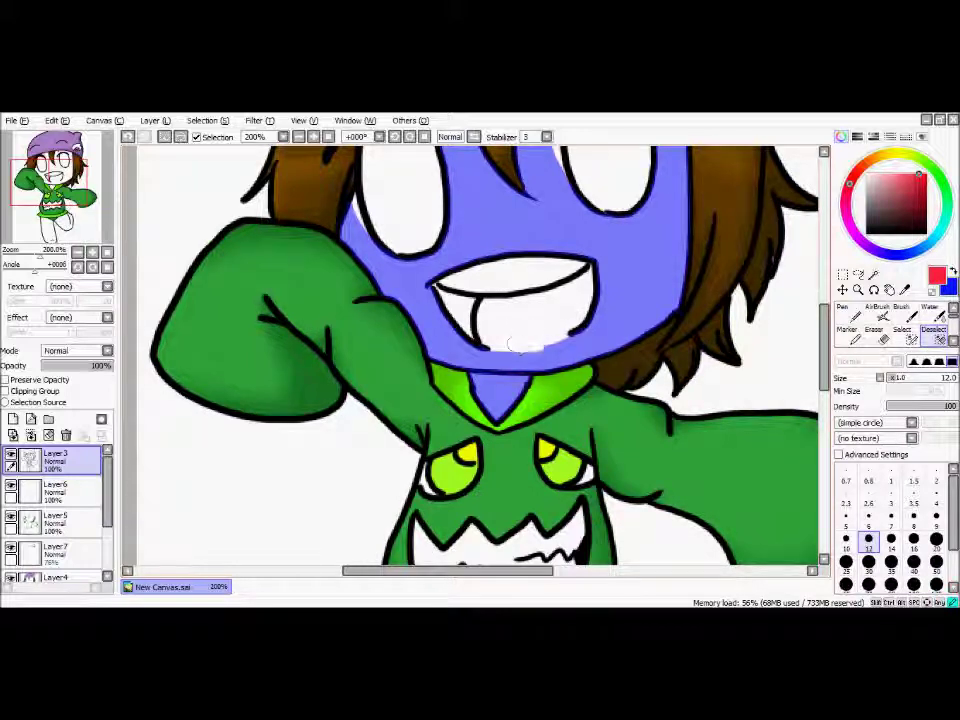
pyautogui.scroll(3, 600, 270)
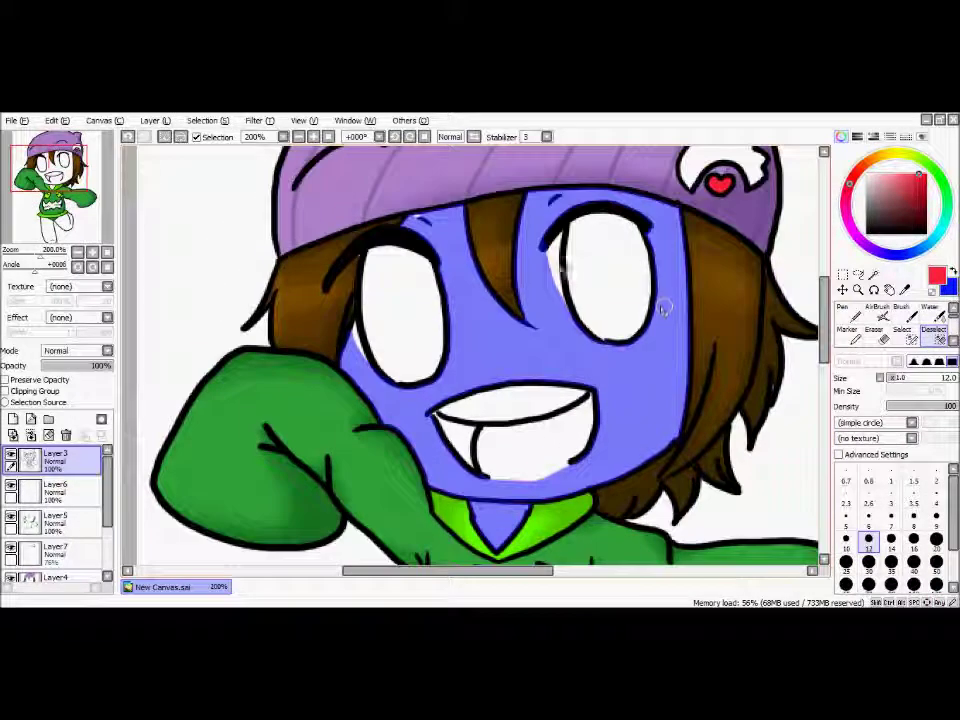
pyautogui.moveTo(555, 255); pyautogui.dragTo(587, 327)
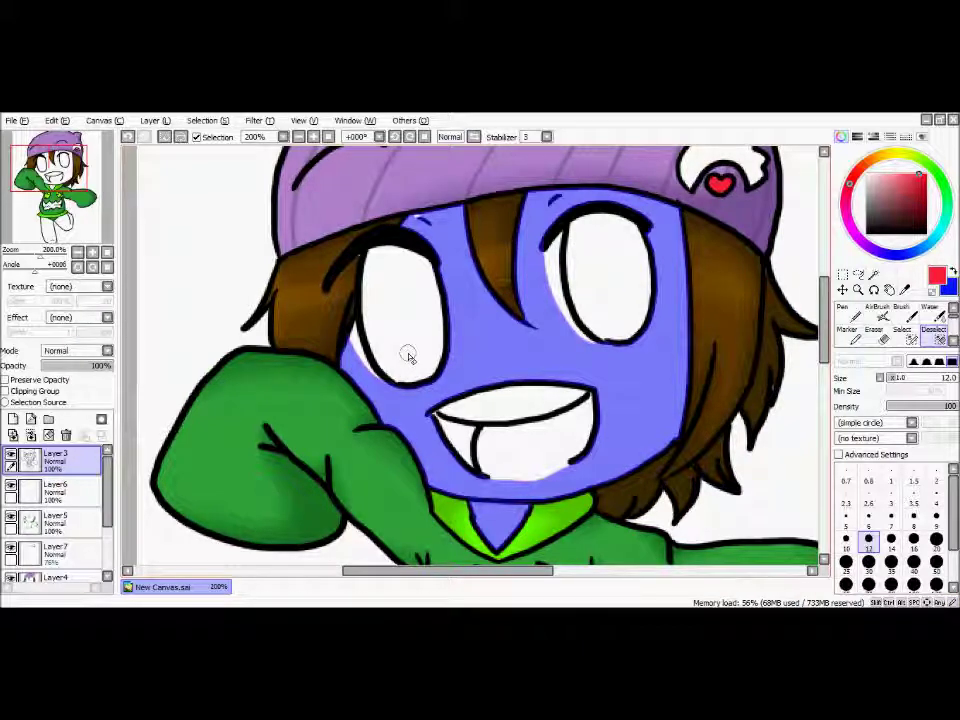
pyautogui.click(904, 335)
# Fill the selected face, neck and legs with a light tan on Layer4 using the Pen at size 300.
pyautogui.scroll(-3, 442, 232)
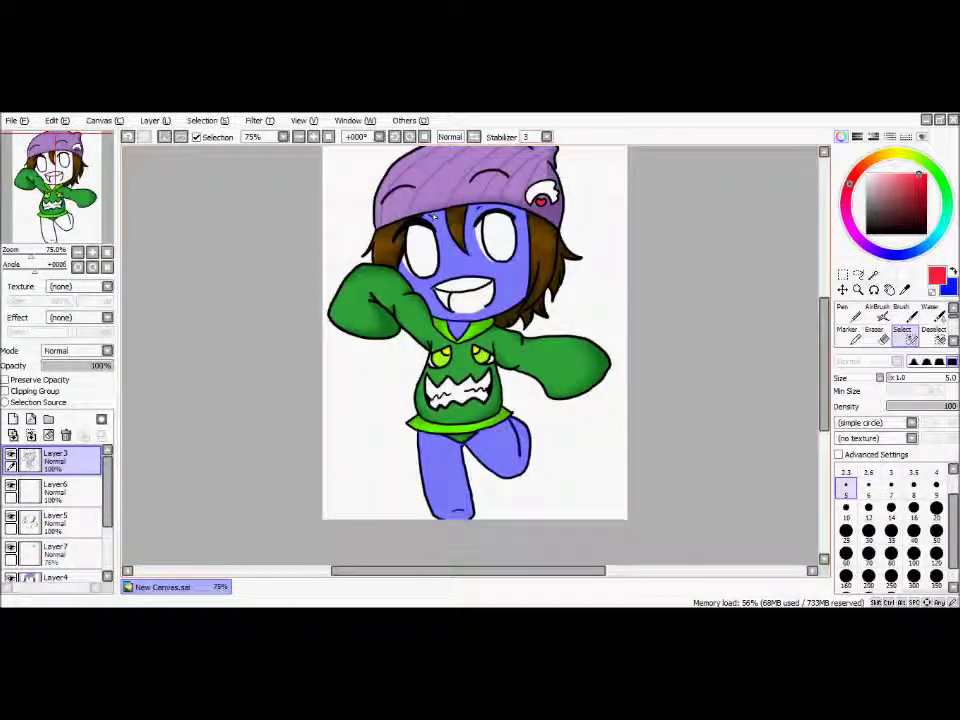
pyautogui.scroll(-2, 57, 544)
pyautogui.click(57, 541)
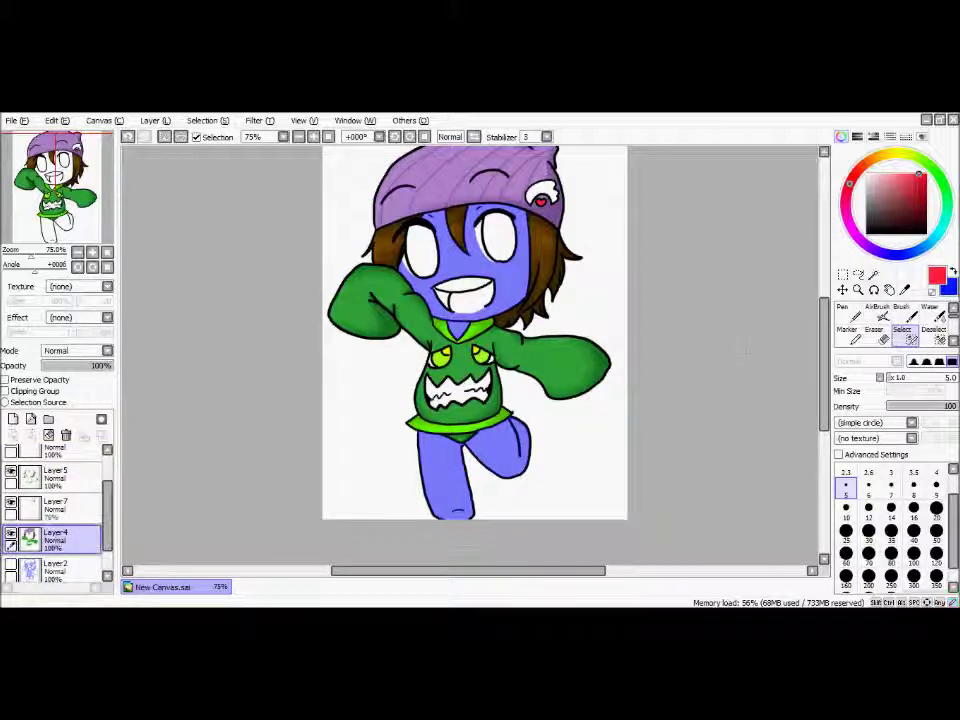
pyautogui.click(848, 314)
pyautogui.click(914, 578)
pyautogui.click(882, 154)
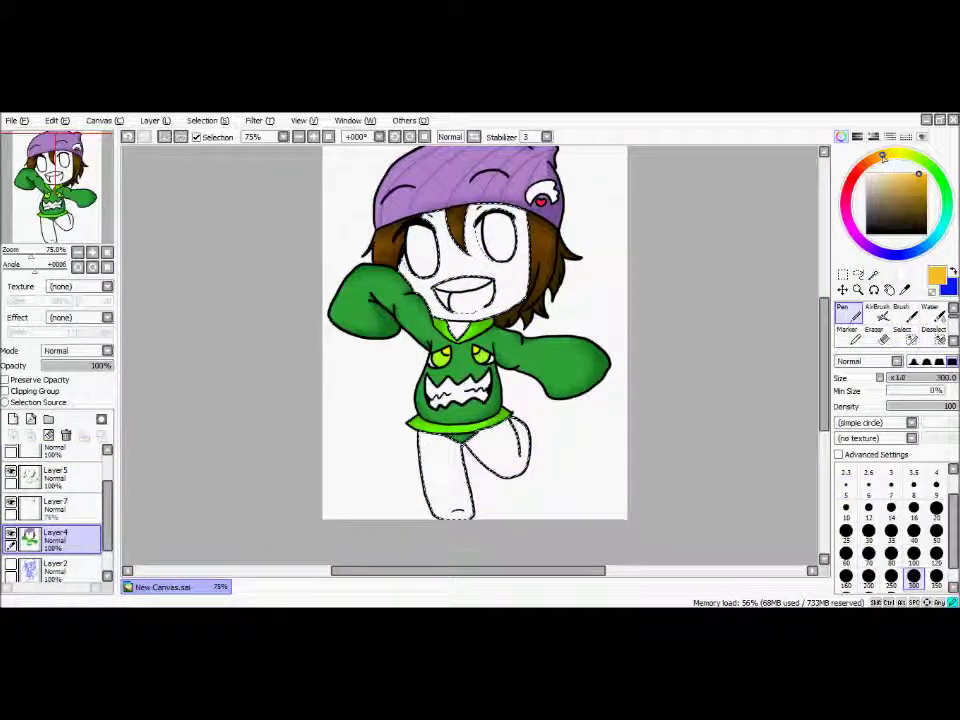
pyautogui.click(885, 154)
pyautogui.click(899, 177)
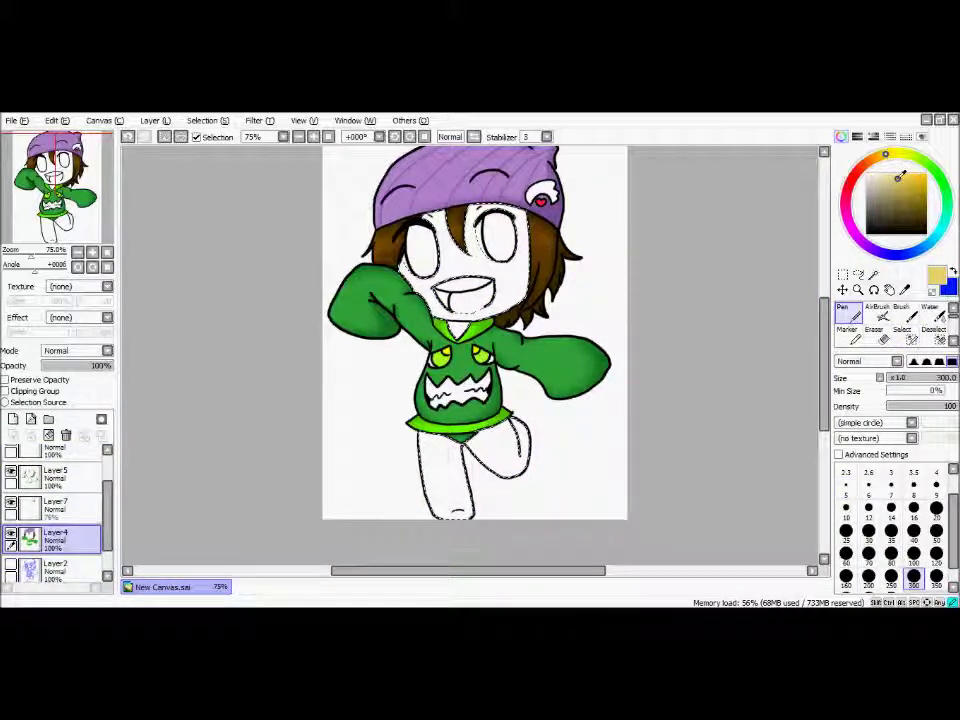
pyautogui.moveTo(420, 230)
pyautogui.mouseDown()
pyautogui.moveTo(457, 270)
pyautogui.moveTo(437, 400)
pyautogui.moveTo(440, 460)
pyautogui.mouseUp()
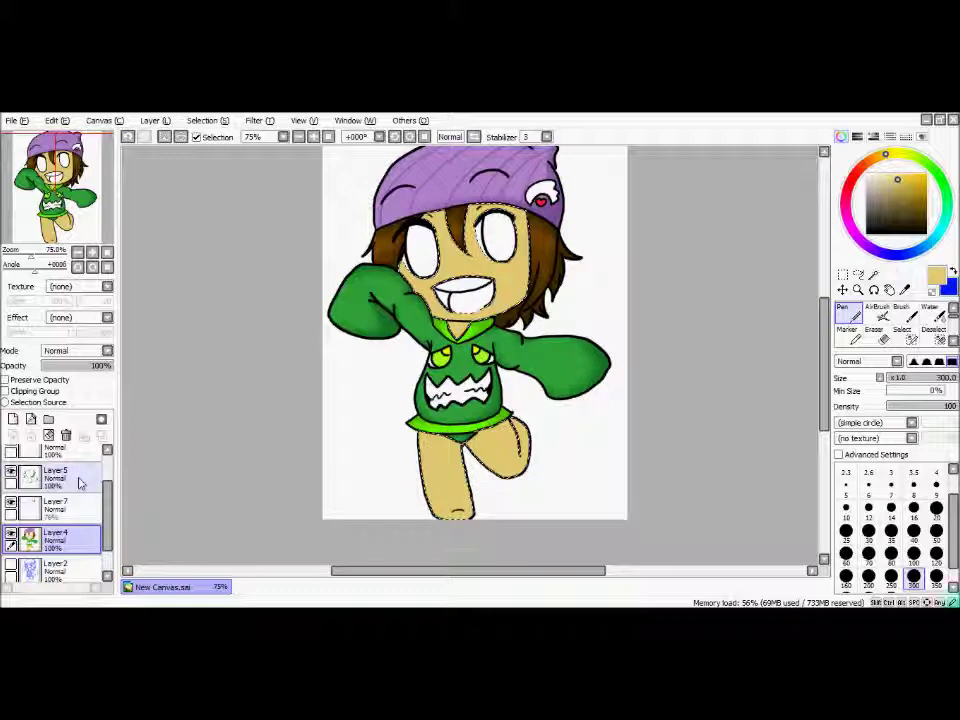
# Paint darker tan shadows around the bangs, forehead and eyes on Layer5 with the Pen at size 12.
pyautogui.click(80, 484)
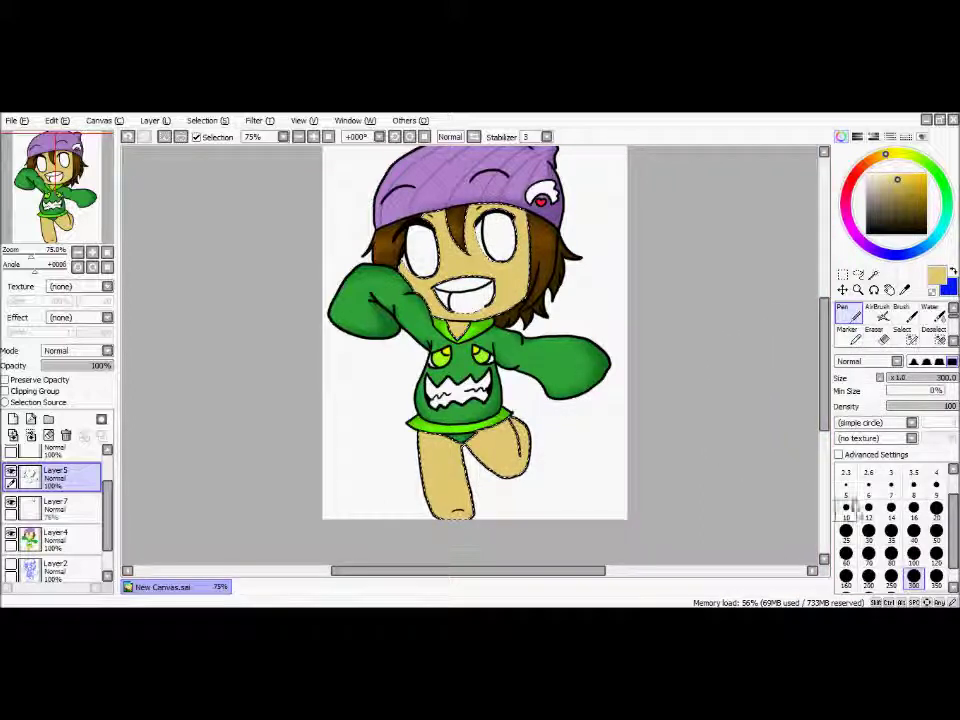
pyautogui.click(868, 508)
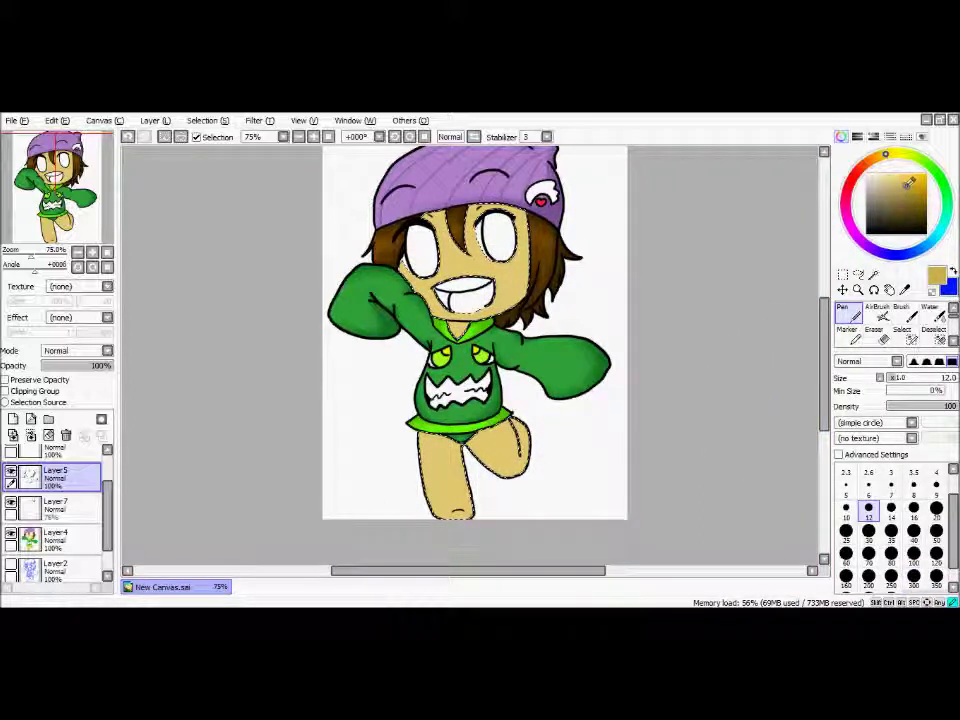
pyautogui.scroll(4, 524, 172)
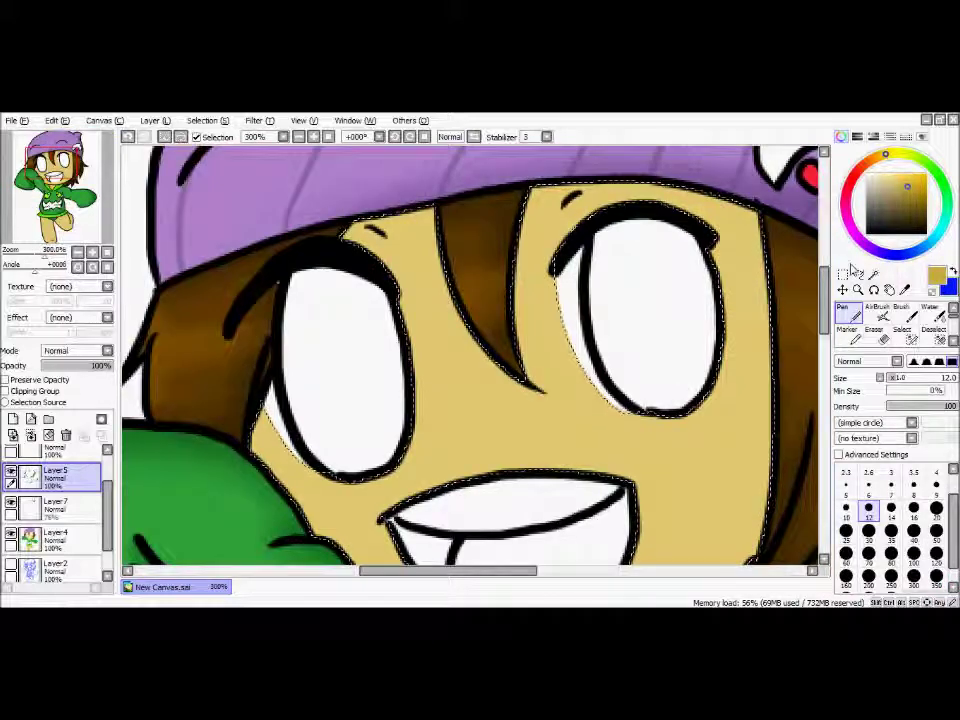
pyautogui.moveTo(432, 209)
pyautogui.mouseDown()
pyautogui.moveTo(452, 288)
pyautogui.moveTo(446, 231)
pyautogui.moveTo(446, 275)
pyautogui.moveTo(490, 364)
pyautogui.moveTo(537, 395)
pyautogui.mouseUp()
pyautogui.hotkey('ctrl', 'z')
pyautogui.moveTo(550, 196)
pyautogui.mouseDown()
pyautogui.moveTo(535, 248)
pyautogui.moveTo(531, 372)
pyautogui.moveTo(528, 264)
pyautogui.mouseUp()
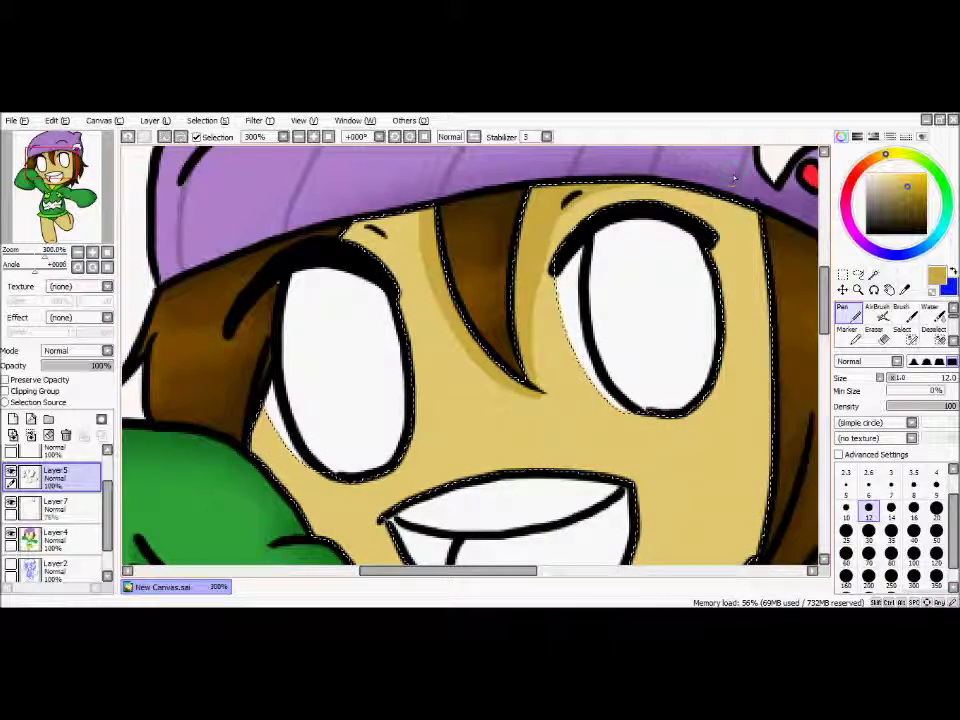
pyautogui.moveTo(350, 233)
pyautogui.mouseDown()
pyautogui.moveTo(376, 215)
pyautogui.moveTo(394, 246)
pyautogui.mouseUp()
pyautogui.moveTo(272, 412); pyautogui.dragTo(255, 460)
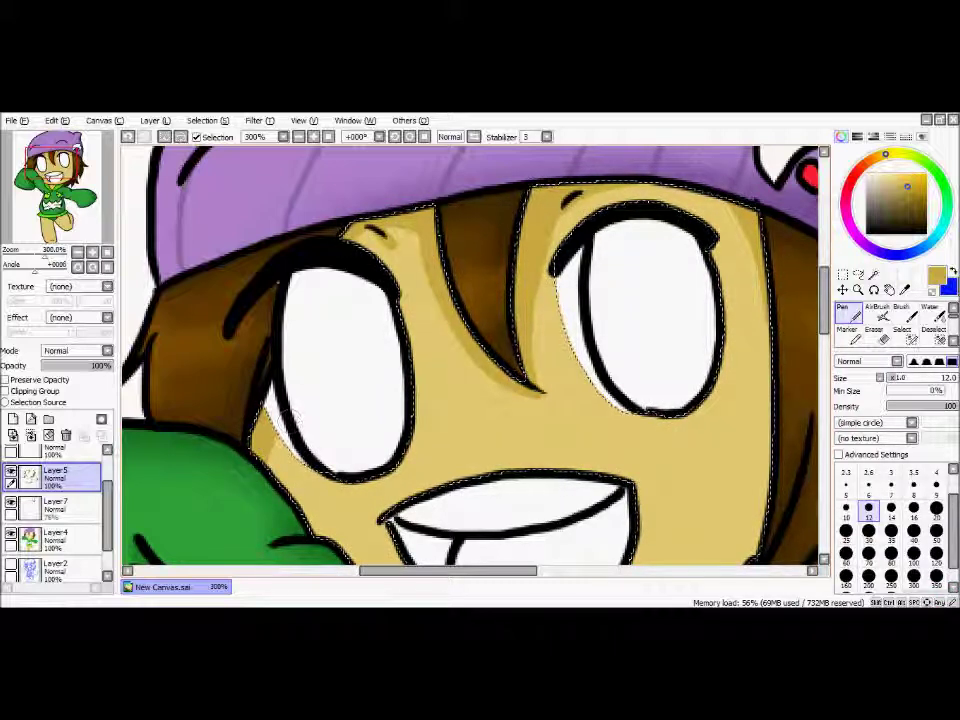
# Extend the darker tan shading along the cheek, jaw and chin, and cover the neck inside the collar.
pyautogui.scroll(-3, 780, 253)
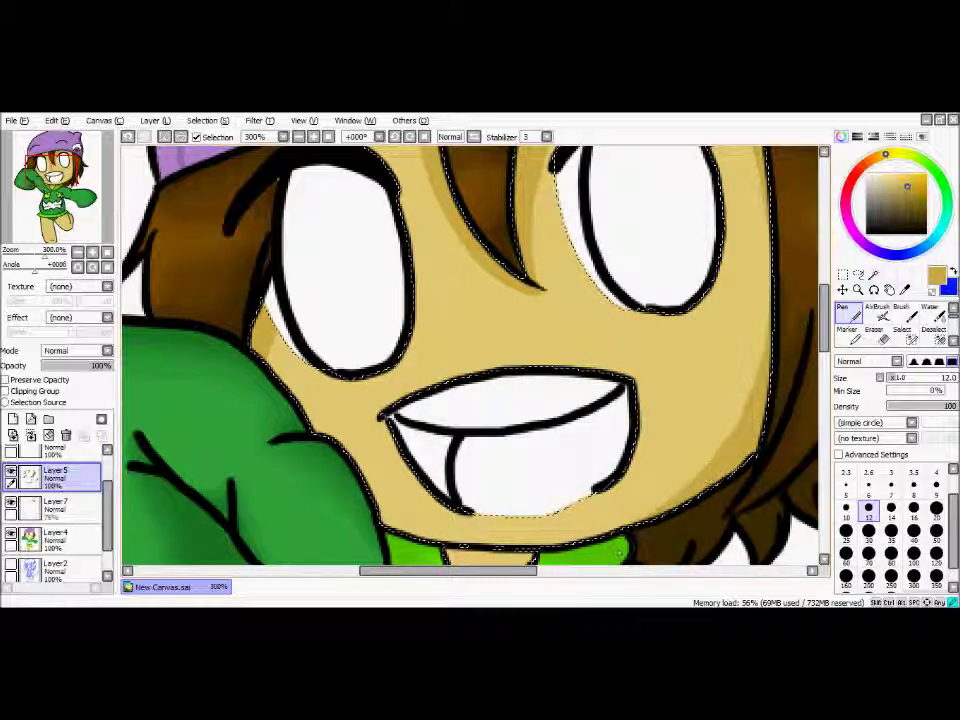
pyautogui.moveTo(314, 430)
pyautogui.mouseDown()
pyautogui.moveTo(266, 366)
pyautogui.moveTo(272, 348)
pyautogui.moveTo(306, 400)
pyautogui.mouseUp()
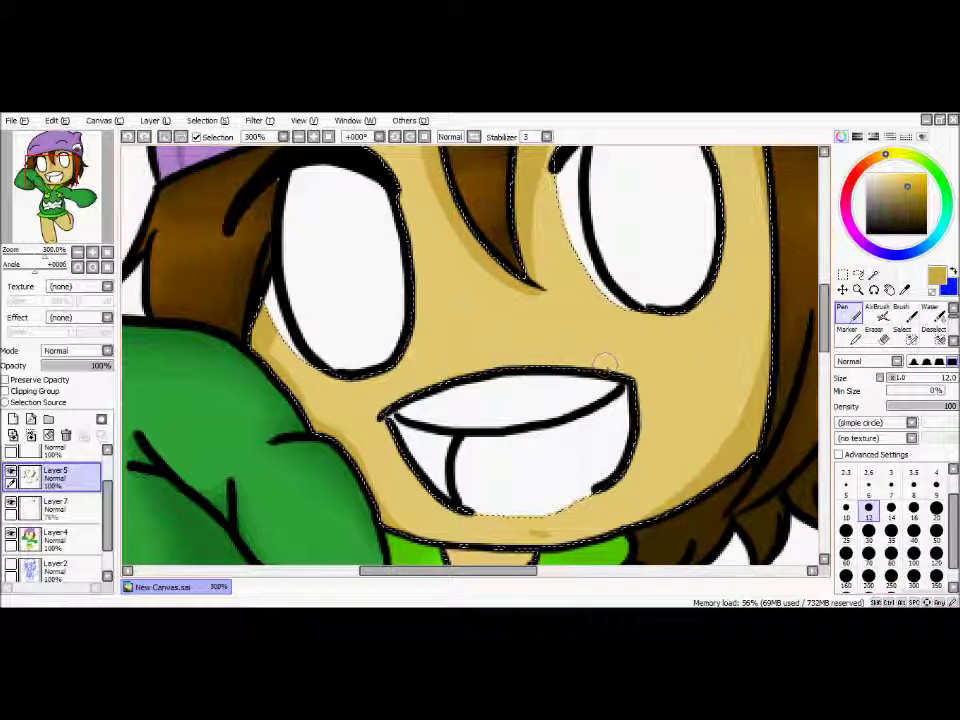
pyautogui.scroll(-4, 786, 375)
pyautogui.moveTo(470, 374)
pyautogui.mouseDown()
pyautogui.moveTo(438, 387)
pyautogui.moveTo(513, 373)
pyautogui.moveTo(453, 355)
pyautogui.moveTo(507, 366)
pyautogui.mouseUp()
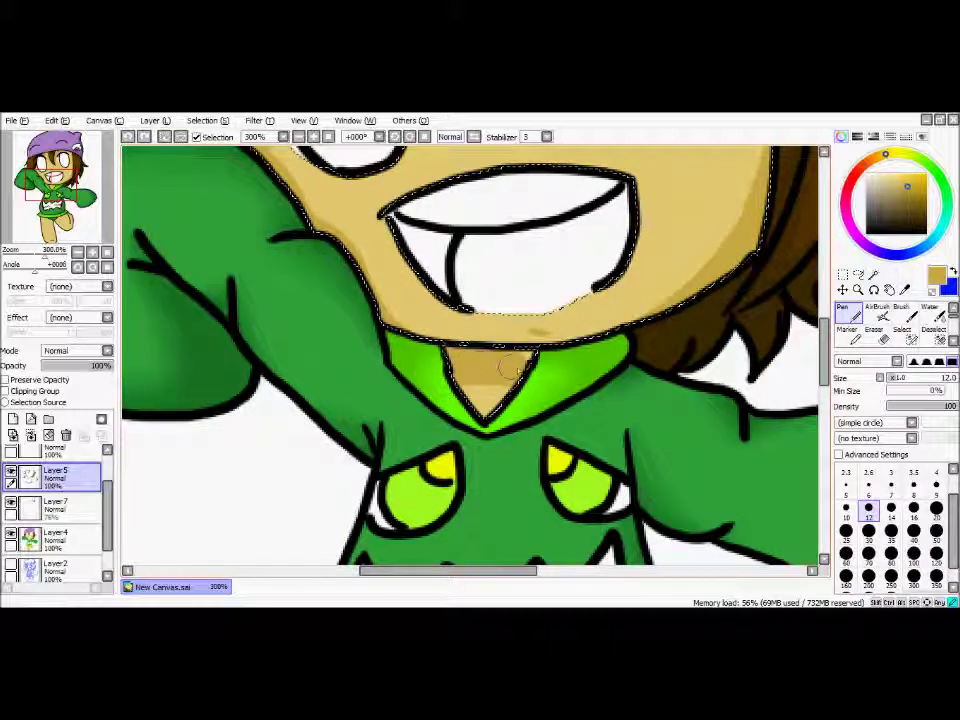
# Paint darker tan shadows on both upper legs beneath the sweater's hem and behind the bent knee line.
pyautogui.scroll(-6, 532, 368)
pyautogui.scroll(4, 583, 469)
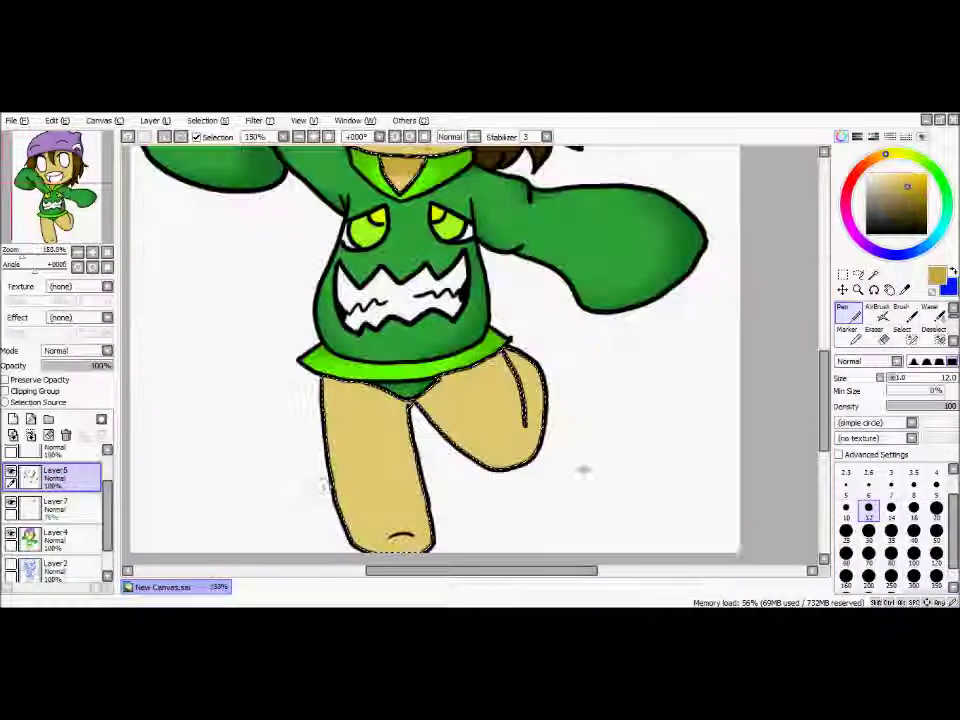
pyautogui.scroll(2, 320, 485)
pyautogui.moveTo(317, 321)
pyautogui.mouseDown()
pyautogui.moveTo(390, 316)
pyautogui.moveTo(503, 357)
pyautogui.moveTo(407, 300)
pyautogui.moveTo(375, 315)
pyautogui.moveTo(343, 274)
pyautogui.moveTo(338, 280)
pyautogui.mouseUp()
pyautogui.hotkey('ctrl', 'z')
pyautogui.moveTo(545, 355); pyautogui.dragTo(689, 239)
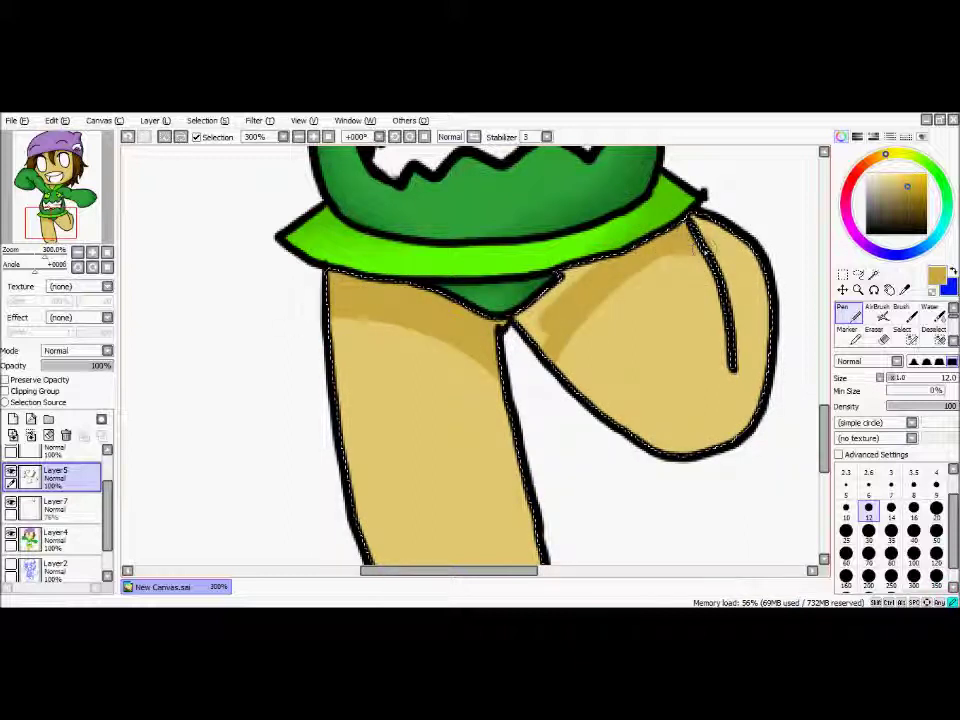
pyautogui.moveTo(728, 257)
pyautogui.mouseDown()
pyautogui.moveTo(691, 220)
pyautogui.moveTo(751, 258)
pyautogui.moveTo(771, 325)
pyautogui.moveTo(761, 355)
pyautogui.moveTo(723, 287)
pyautogui.moveTo(740, 233)
pyautogui.mouseUp()
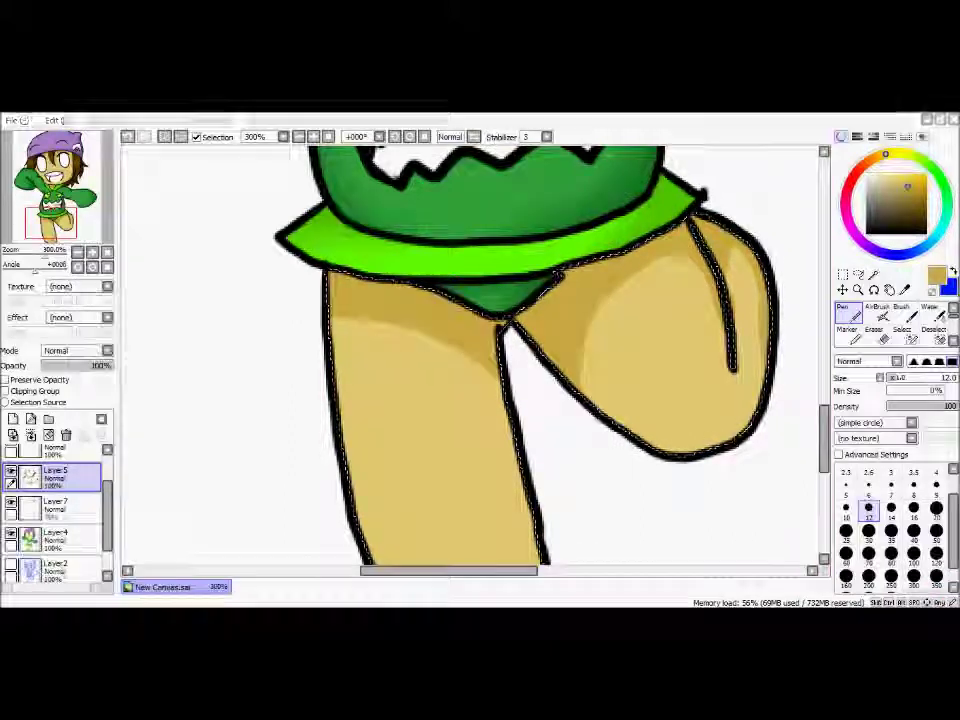
# Switch to the browser, open the "Girlicious - Already Gone (Full HQ)" video on YouTube, and return to the drawing in PaintTool SAI.
pyautogui.hotkey('alt', 'Tab')
pyautogui.click(768, 309)
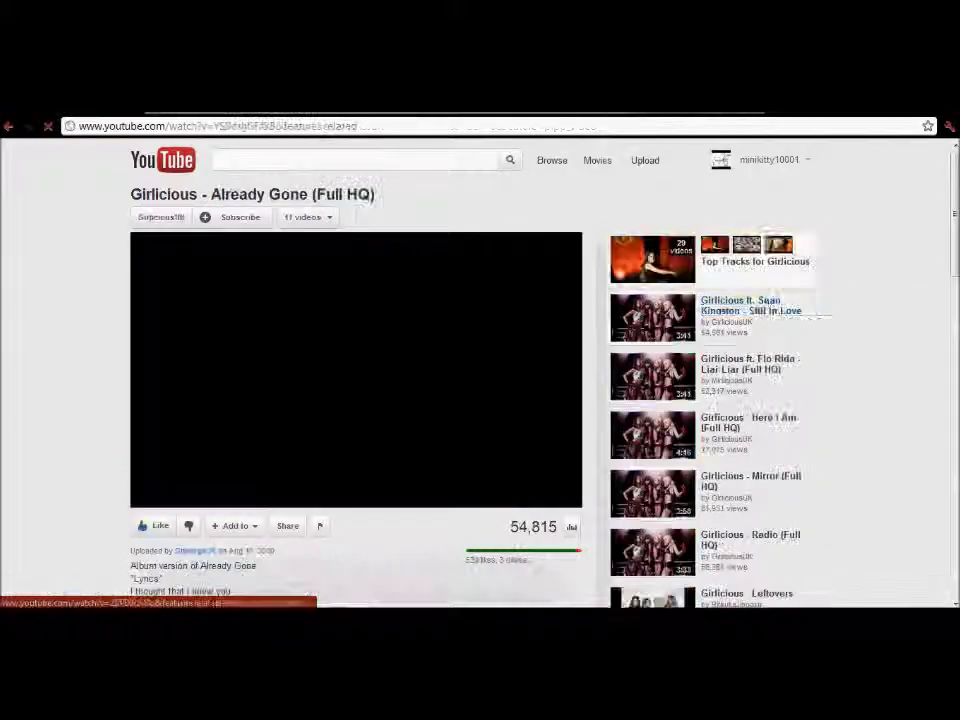
pyautogui.click(281, 103)
pyautogui.click(101, 103)
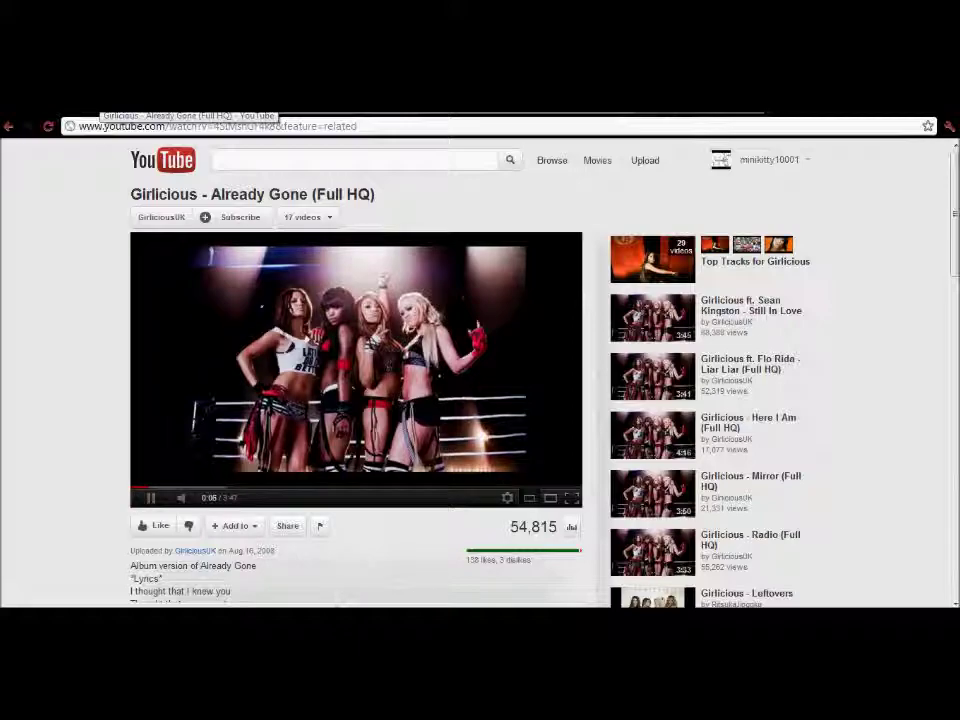
pyautogui.click(311, 615)
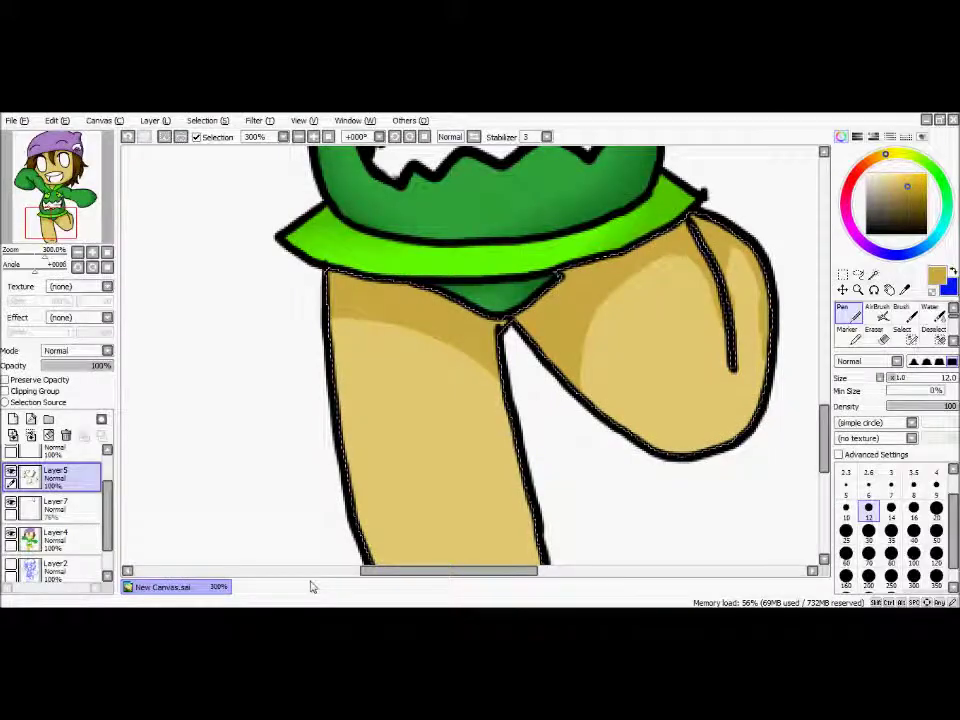
# Blend the tan shadows across the forehead and around the bangs on Layer5 using the Water tool at size 10.
pyautogui.scroll(-4, 202, 541)
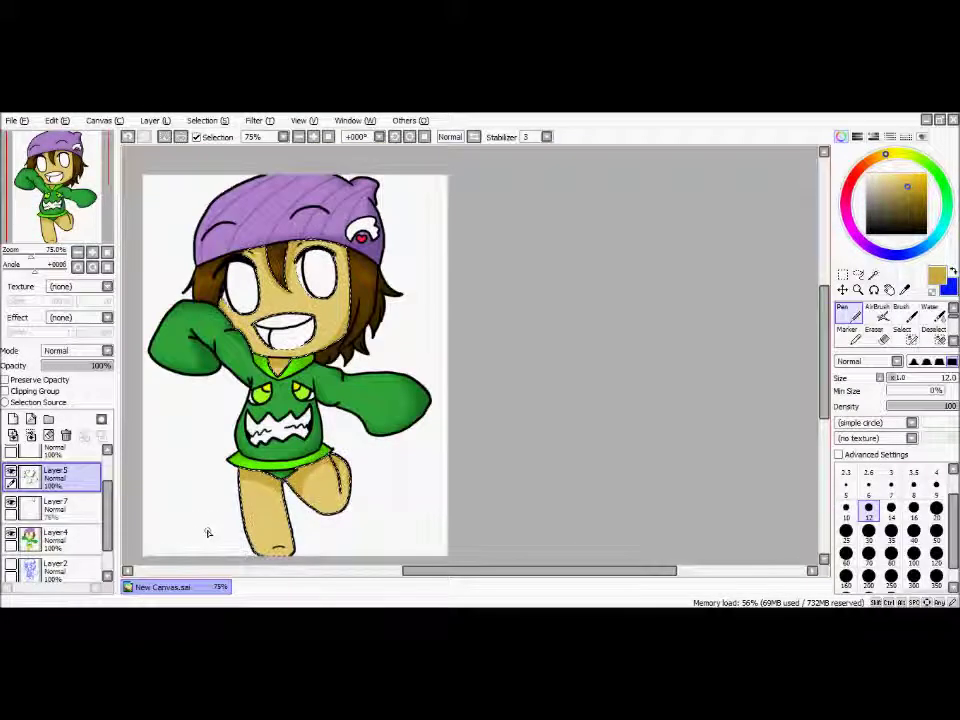
pyautogui.scroll(2, 208, 531)
pyautogui.click(932, 314)
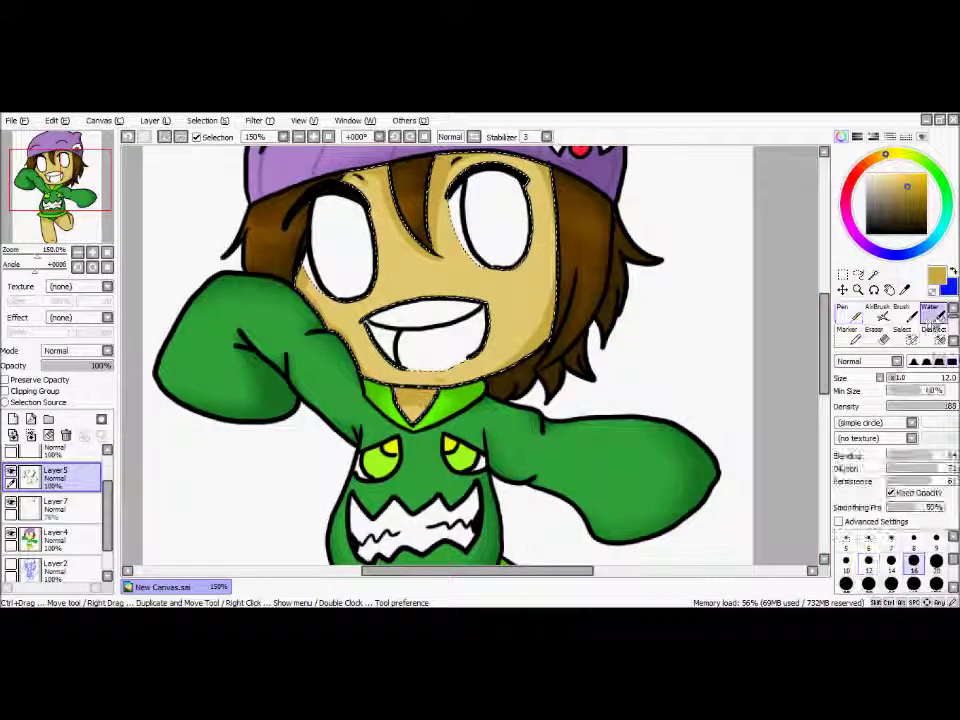
pyautogui.click(891, 565)
pyautogui.scroll(-3, 484, 430)
pyautogui.scroll(5, 415, 175)
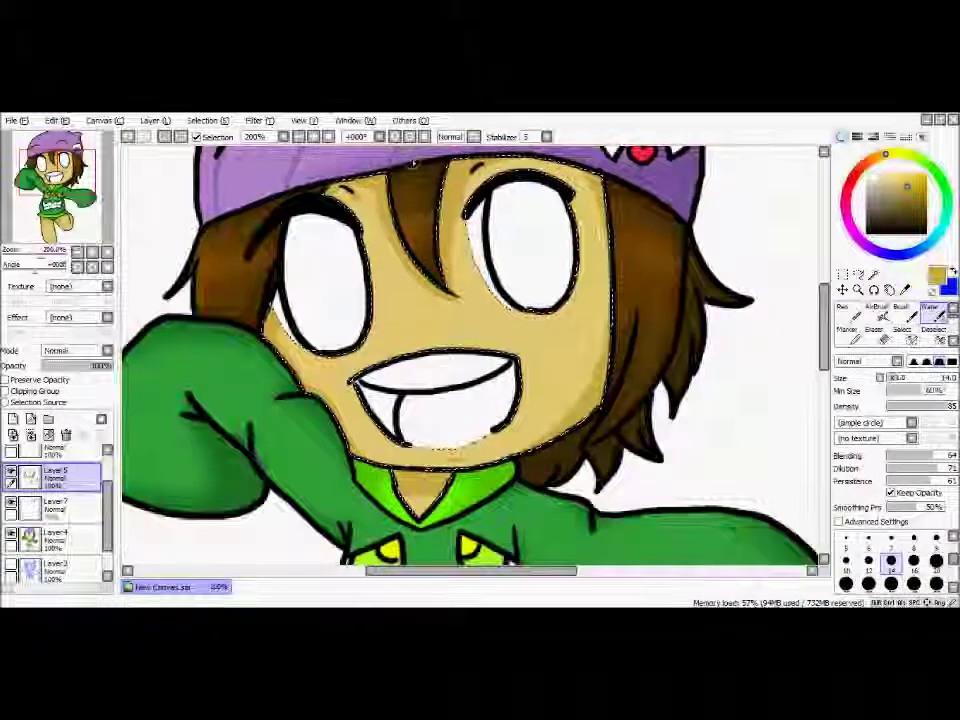
pyautogui.hotkey('ctrl', 'z')
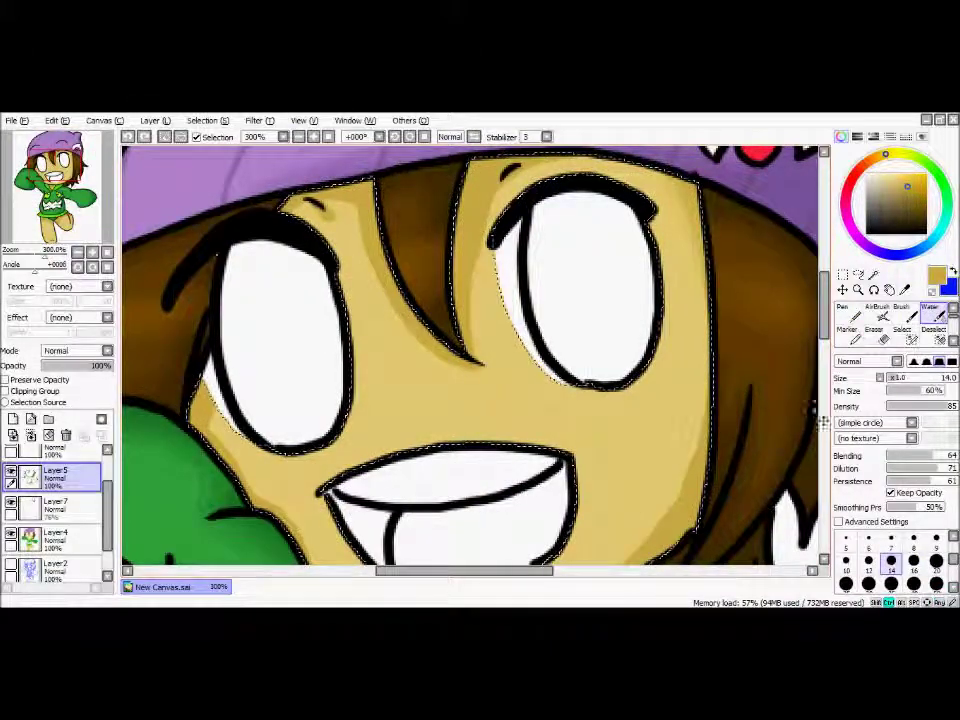
pyautogui.click(847, 564)
pyautogui.moveTo(640, 167); pyautogui.dragTo(679, 193)
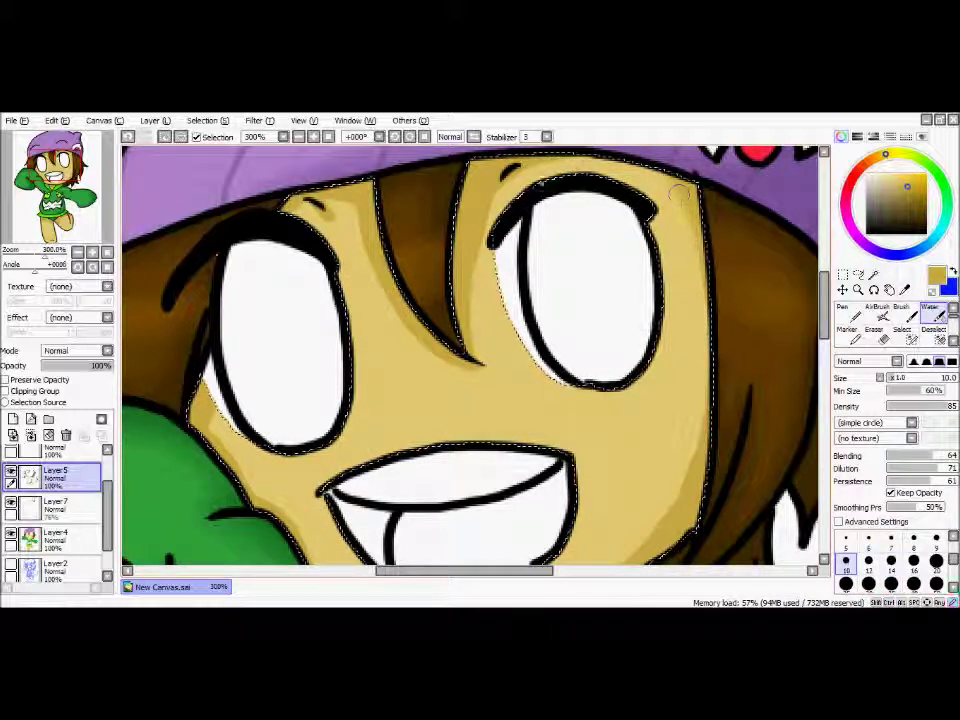
pyautogui.moveTo(498, 198); pyautogui.dragTo(516, 166)
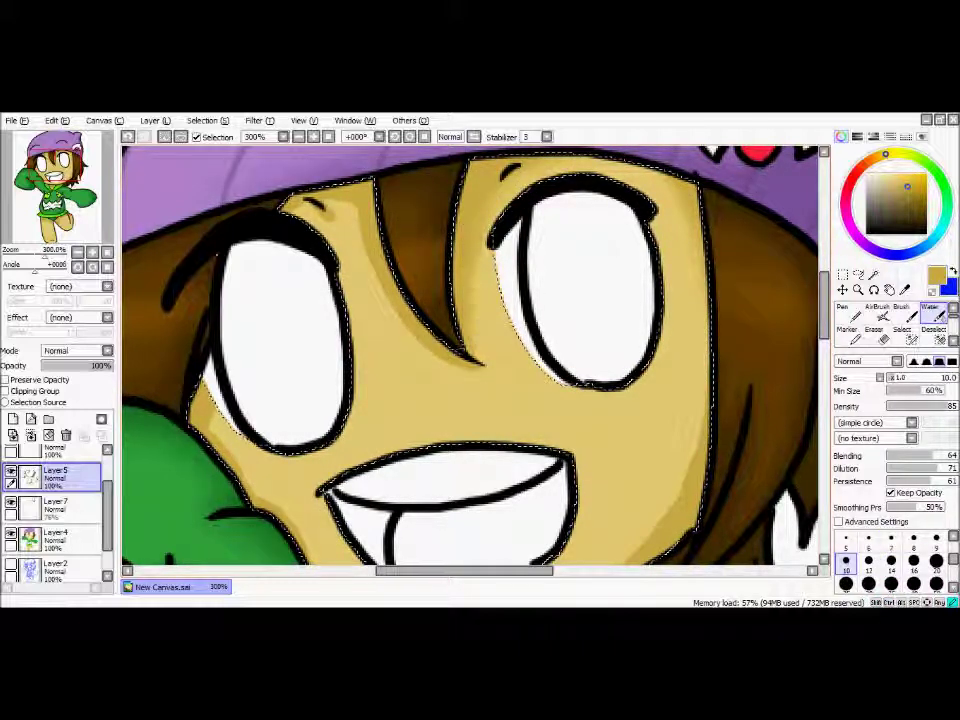
pyautogui.moveTo(360, 188); pyautogui.dragTo(390, 290)
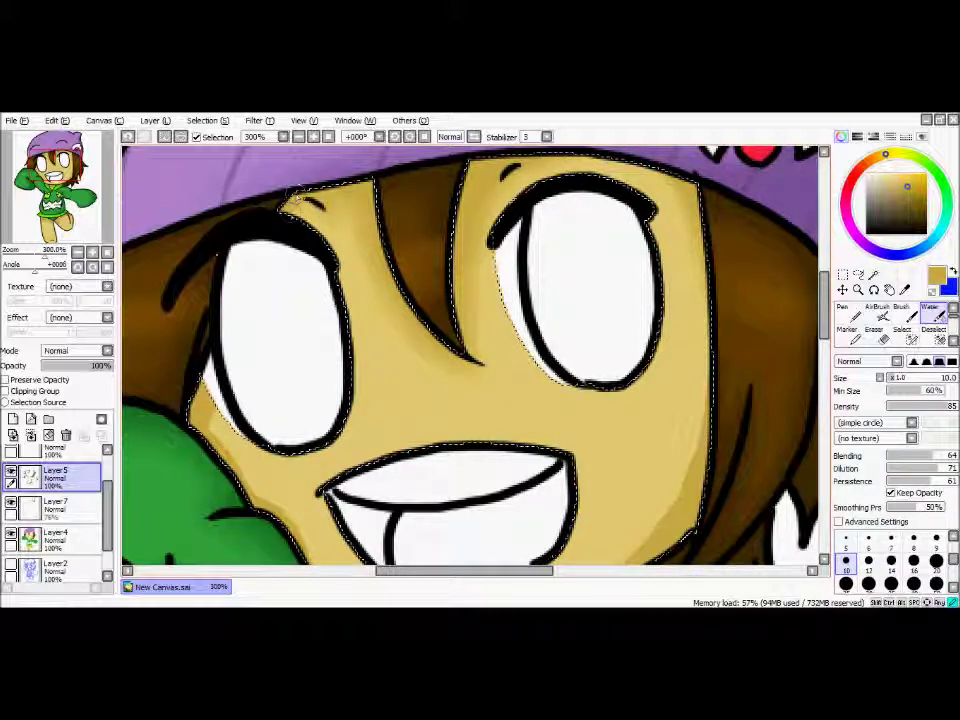
# Blend the tan shadows along the cheeks, jaw and chin and on the neck inside the collar.
pyautogui.moveTo(210, 412); pyautogui.dragTo(235, 456)
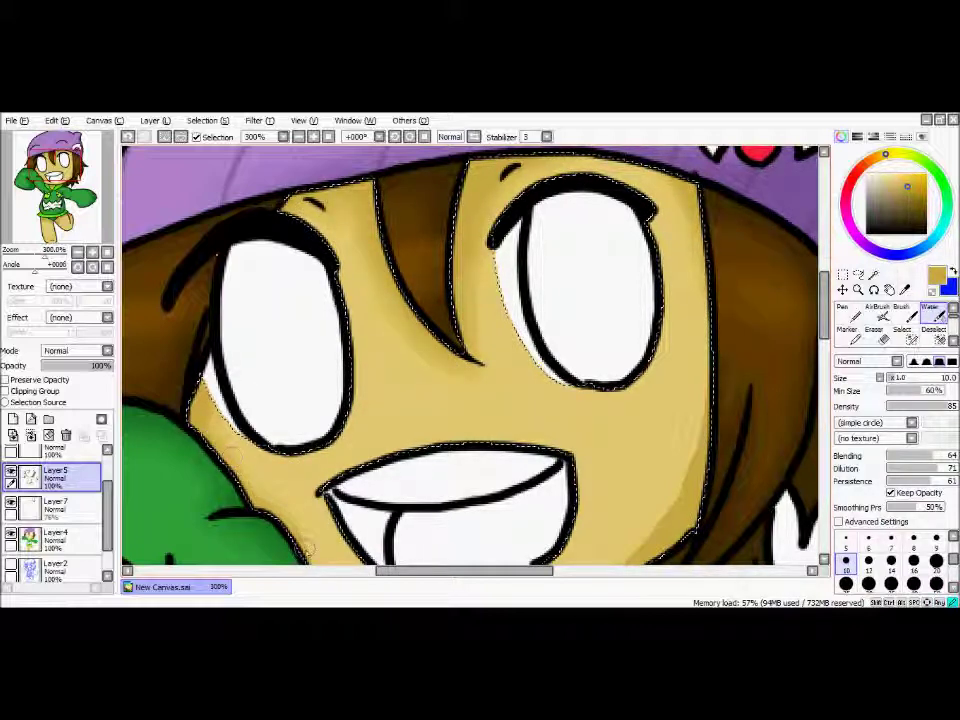
pyautogui.scroll(-5, 683, 287)
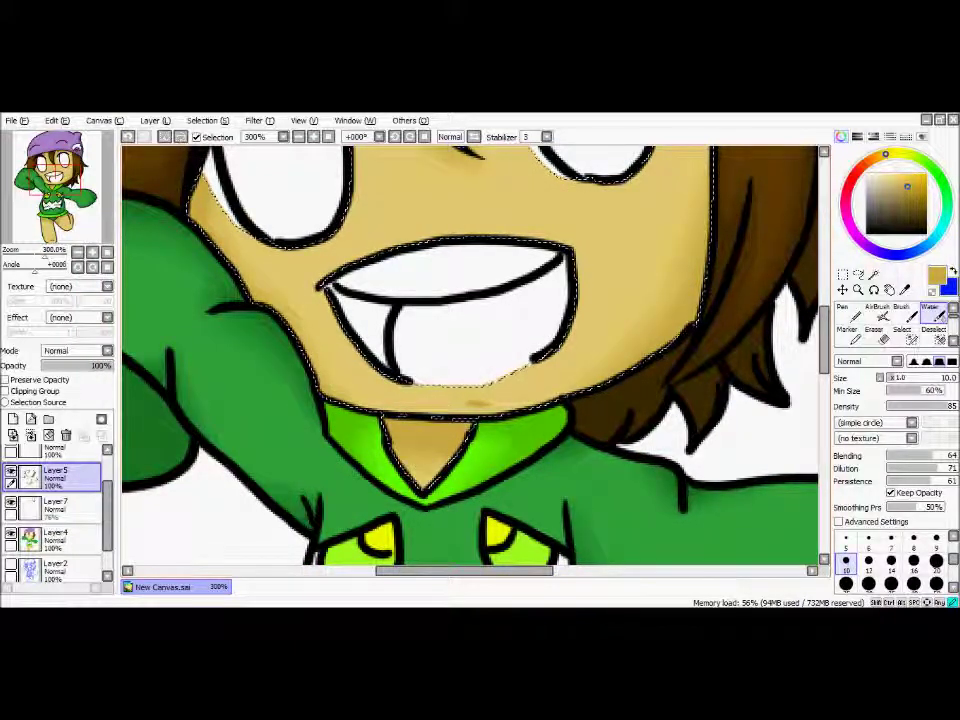
# Blend the tan shadows on both legs with the Water tool, using size 10 on the straight leg and 16 on the bent leg.
pyautogui.scroll(-10, 450, 360)
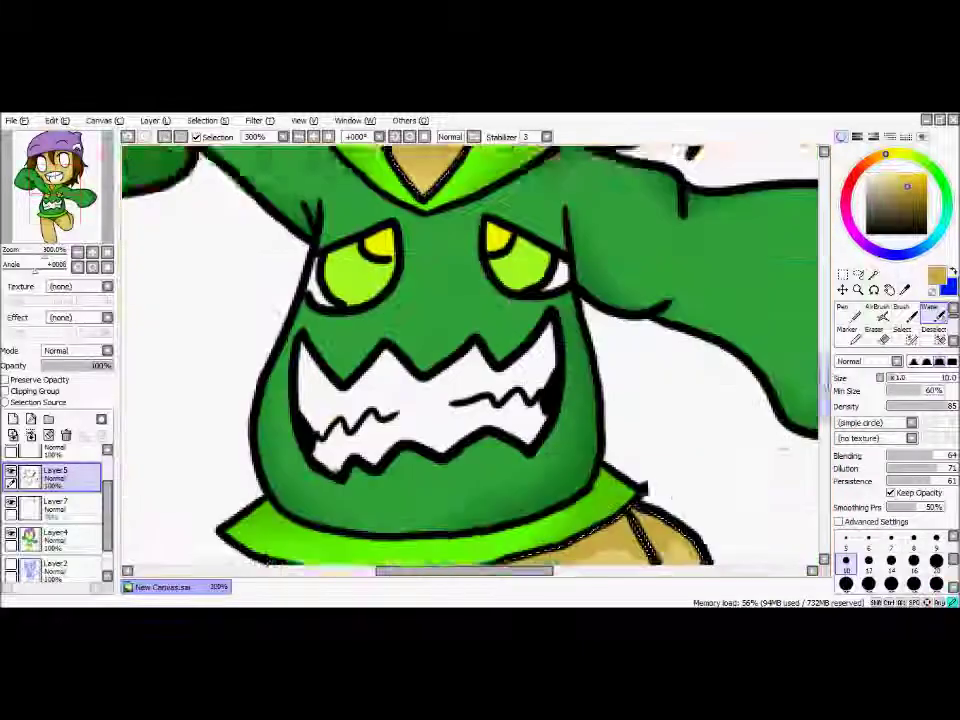
pyautogui.moveTo(425, 322); pyautogui.dragTo(280, 277)
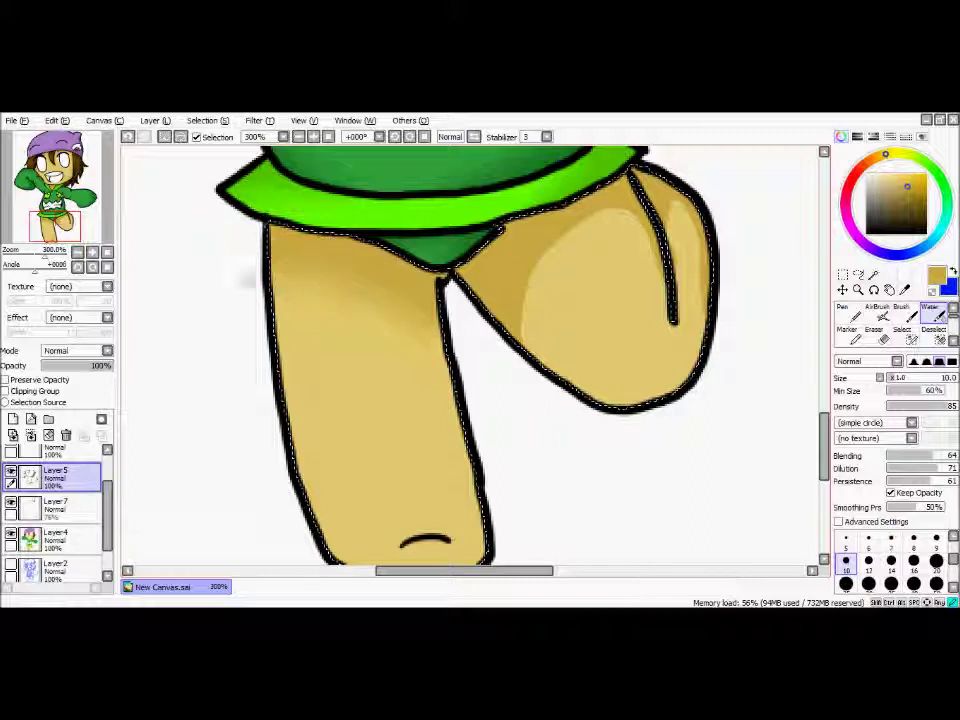
pyautogui.moveTo(516, 305); pyautogui.dragTo(575, 236)
pyautogui.hotkey('ctrl', 'z')
pyautogui.click(914, 563)
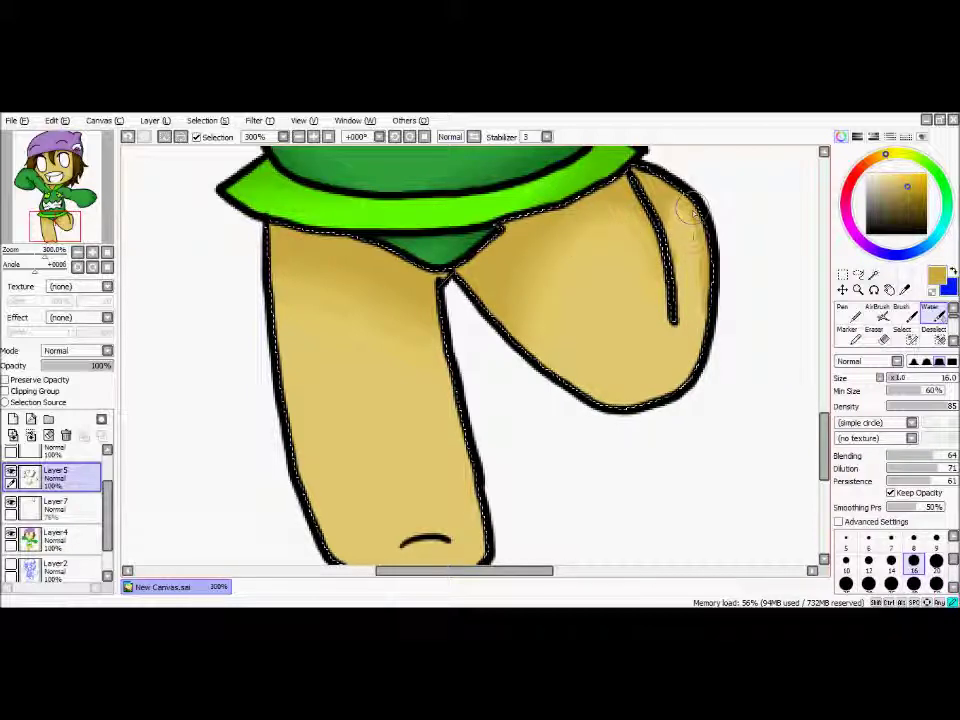
# On Layer3, bridge the gap in the mouth's lower outline with a selection pen stroke at size 5.
pyautogui.scroll(-6, 705, 290)
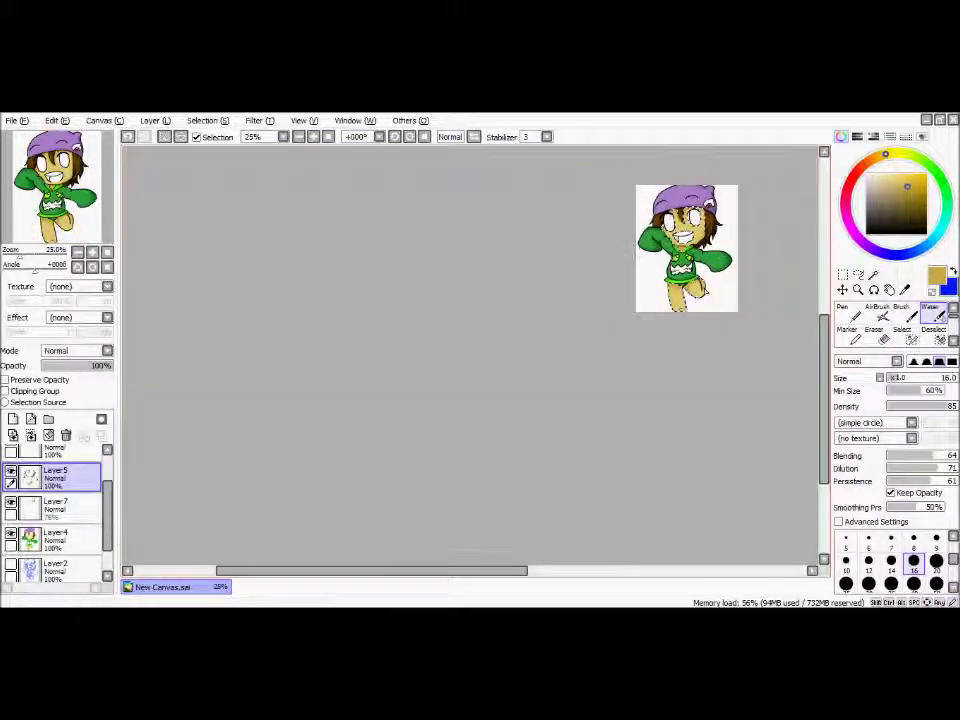
pyautogui.scroll(4, 711, 222)
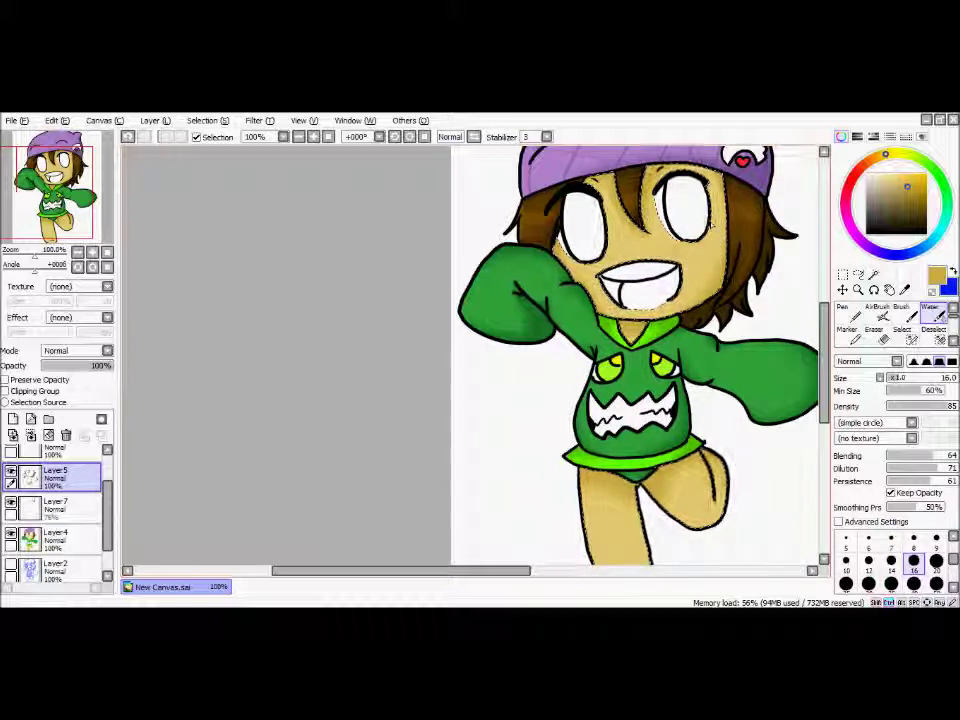
pyautogui.scroll(1, 64, 473)
pyautogui.click(64, 468)
pyautogui.scroll(-2, 518, 288)
pyautogui.scroll(5, 620, 282)
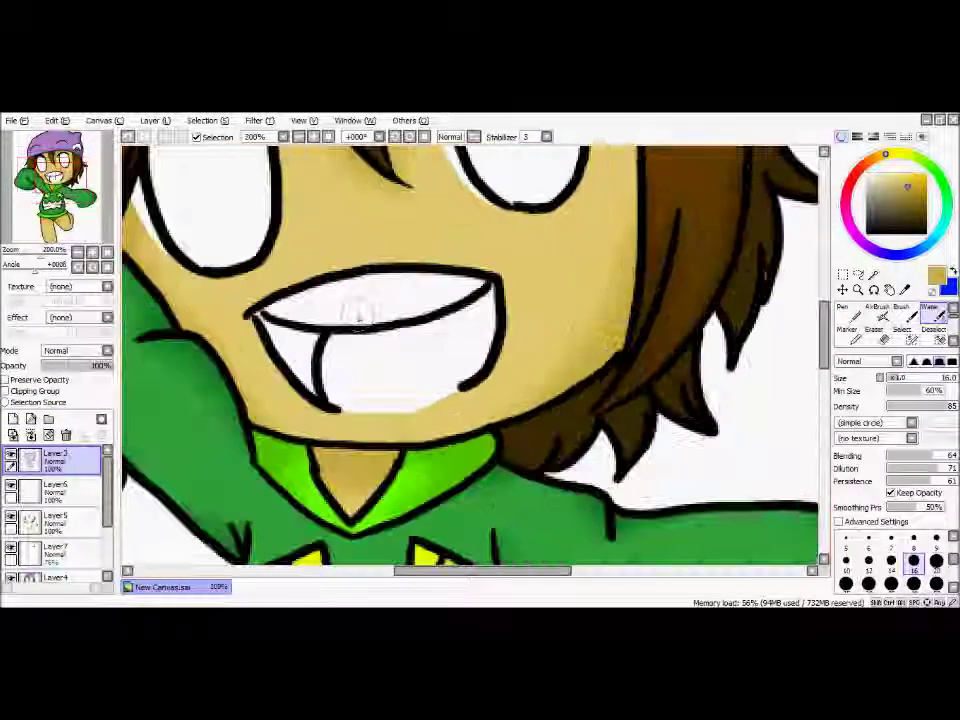
pyautogui.click(908, 336)
pyautogui.hotkey('ctrl', 'z')
pyautogui.moveTo(462, 386)
pyautogui.mouseDown()
pyautogui.moveTo(398, 416)
pyautogui.moveTo(434, 398)
pyautogui.moveTo(389, 415)
pyautogui.moveTo(330, 410)
pyautogui.mouseUp()
# Add the tongue area inside the mouth to the selection with the Magic Wand, using Layer3's line art.
pyautogui.scroll(-3, 60, 500)
pyautogui.click(60, 505)
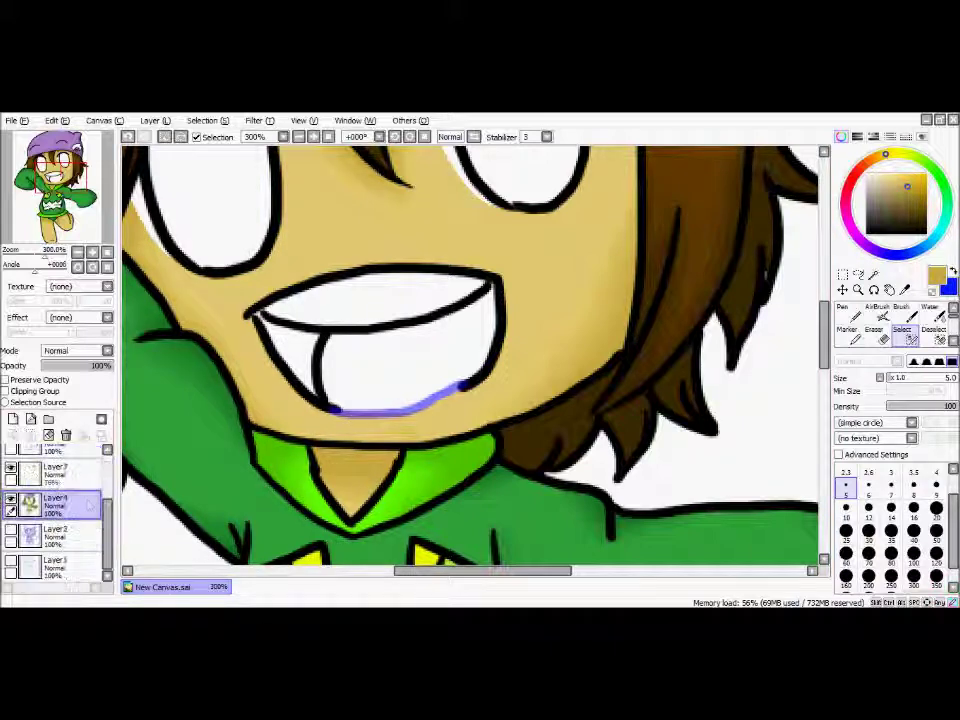
pyautogui.click(873, 275)
pyautogui.click(428, 376)
pyautogui.hotkey('ctrl', 'z')
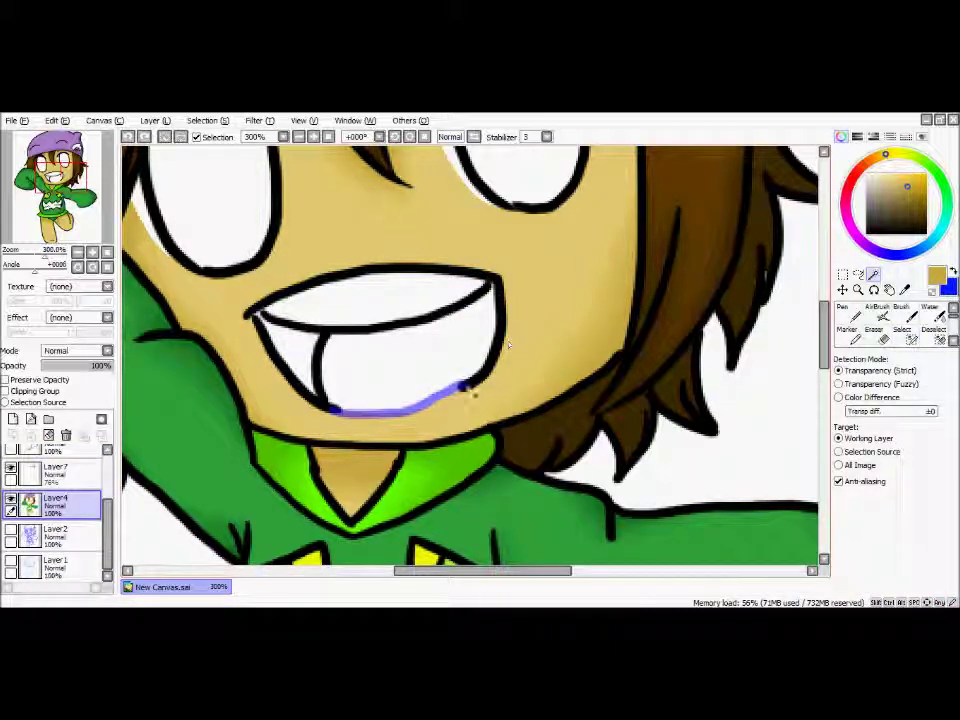
pyautogui.moveTo(107, 521)
pyautogui.mouseDown()
pyautogui.moveTo(106, 463)
pyautogui.moveTo(107, 545)
pyautogui.mouseUp()
pyautogui.click(64, 463)
pyautogui.click(428, 372)
# Paint the selected tongue pink on Layer4 with the Pen at size 30.
pyautogui.click(70, 506)
pyautogui.click(848, 314)
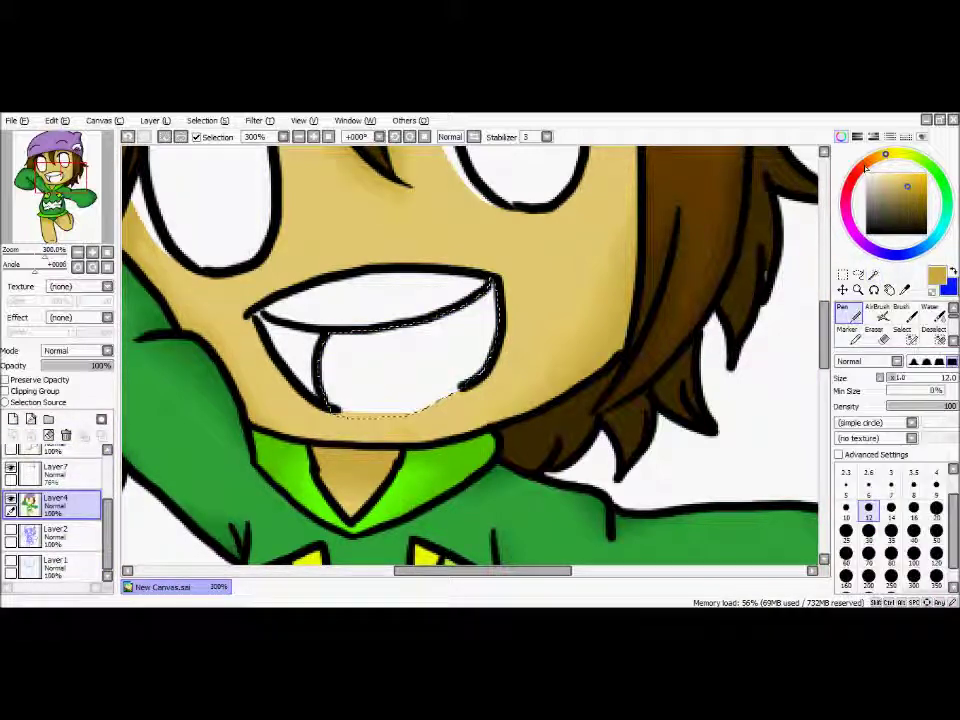
pyautogui.click(851, 186)
pyautogui.moveTo(851, 186); pyautogui.dragTo(847, 189)
pyautogui.click(897, 174)
pyautogui.click(868, 533)
pyautogui.moveTo(343, 348)
pyautogui.mouseDown()
pyautogui.moveTo(360, 411)
pyautogui.moveTo(460, 340)
pyautogui.mouseUp()
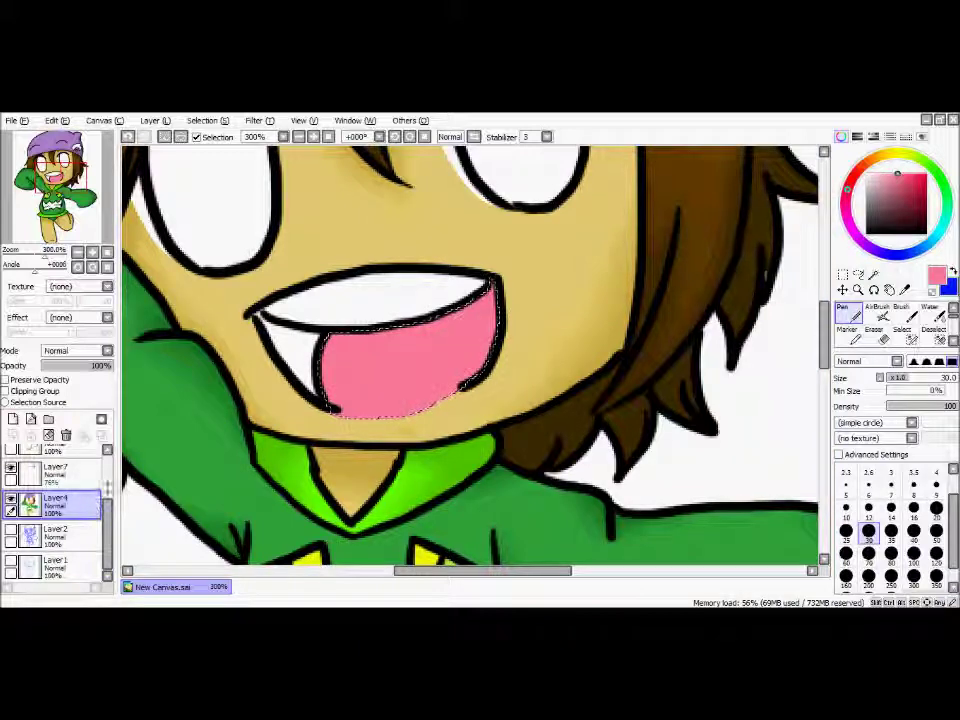
# Save the drawing and clear the selection around the tongue.
pyautogui.hotkey('ctrl', 's')
pyautogui.click(356, 371)
pyautogui.hotkey('ctrl', 'd')
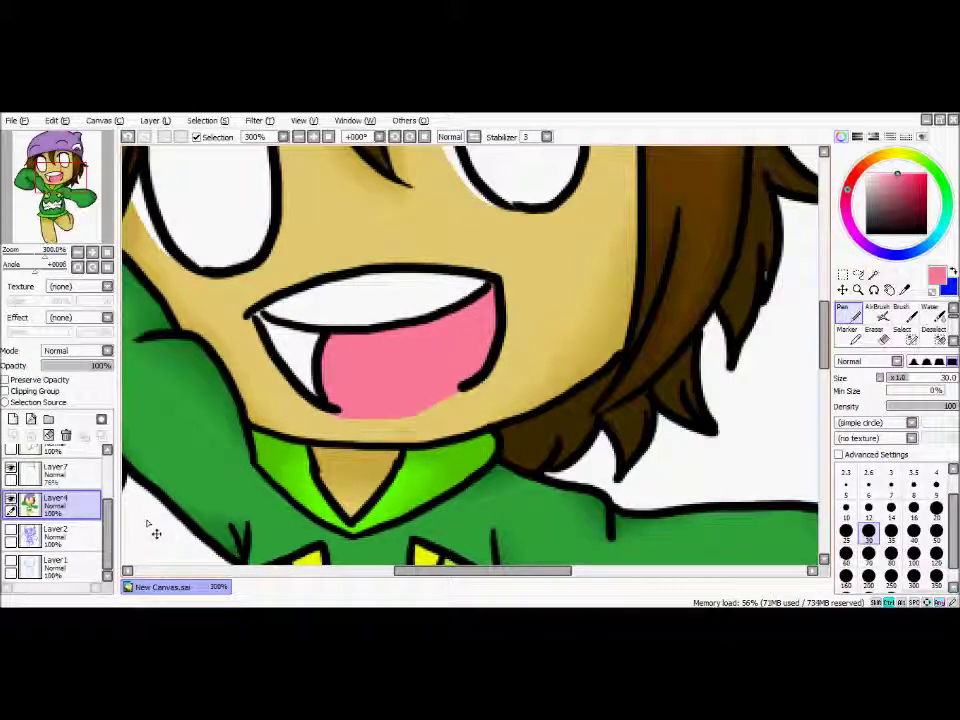
# Select the mouth area beside the tongue from Layer3's line art, extending the selection into its pointed corner at size 5.
pyautogui.scroll(3, 80, 480)
pyautogui.click(88, 462)
pyautogui.click(873, 274)
pyautogui.click(290, 350)
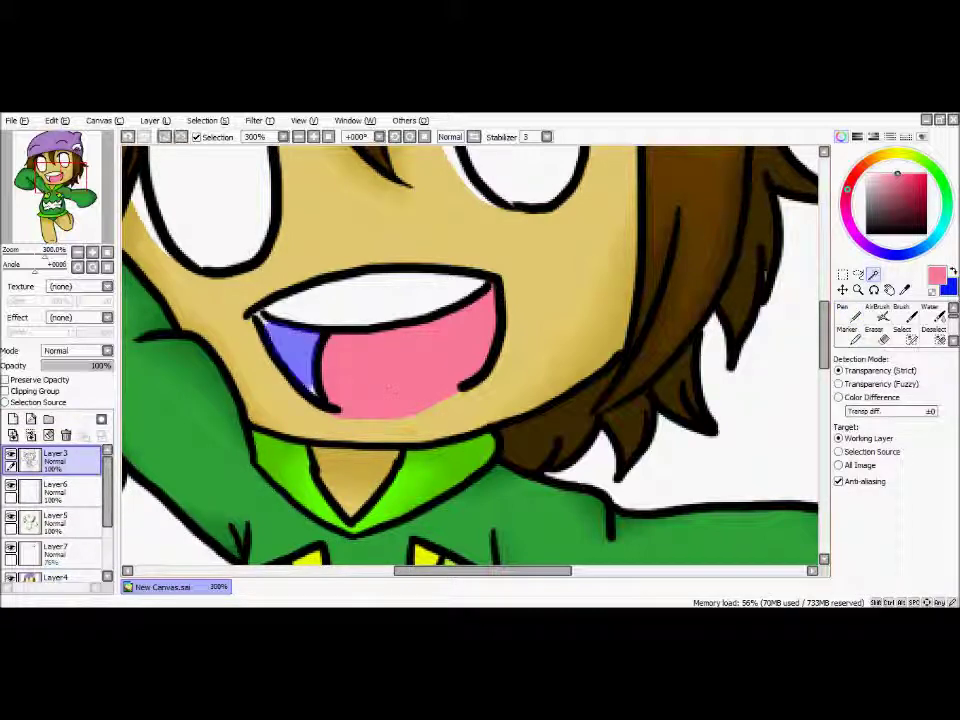
pyautogui.click(906, 332)
pyautogui.moveTo(258, 316); pyautogui.dragTo(267, 326)
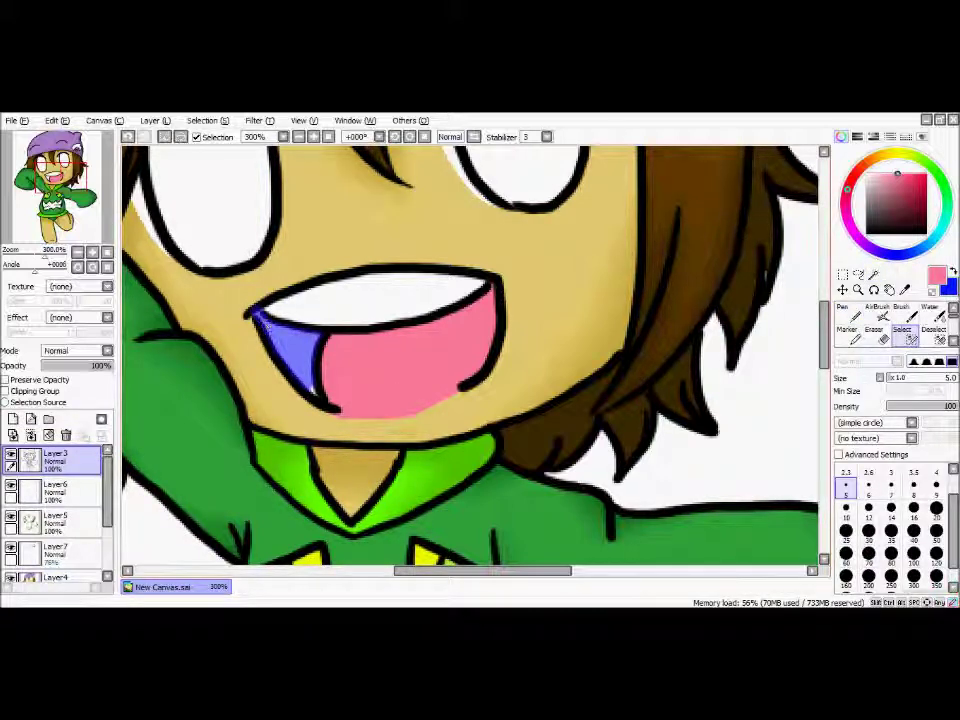
# Paint the selected inner mouth a deeper reddish pink on Layer4 with the Pen at size 30, and clear the selection.
pyautogui.click(911, 174)
pyautogui.click(848, 313)
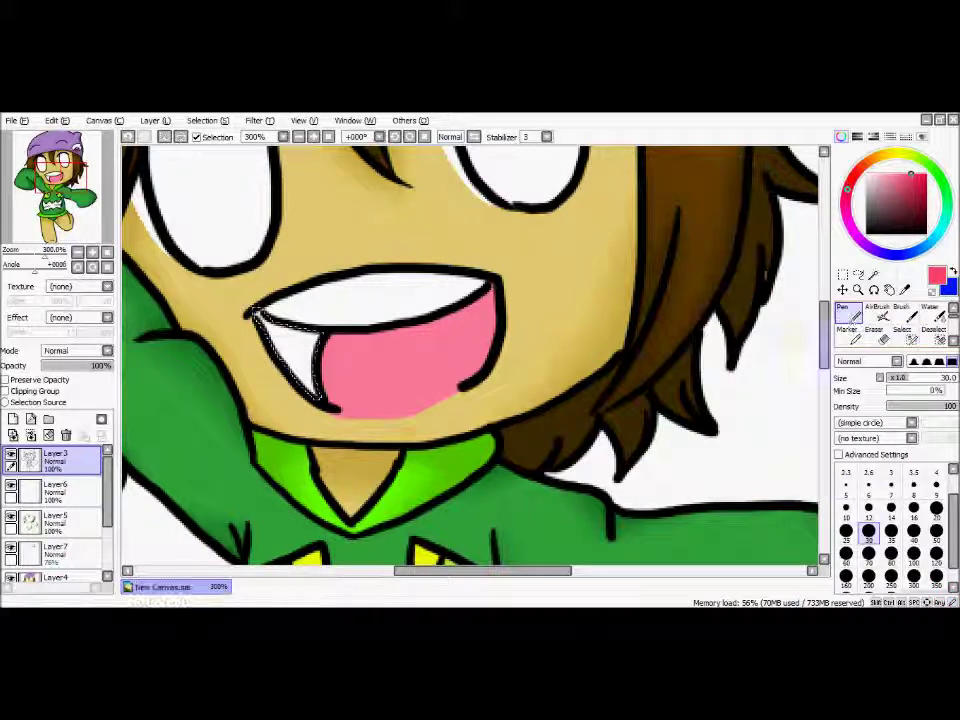
pyautogui.click(65, 576)
pyautogui.moveTo(302, 384)
pyautogui.mouseDown()
pyautogui.moveTo(268, 296)
pyautogui.moveTo(309, 373)
pyautogui.mouseUp()
pyautogui.hotkey('ctrl', 'd')
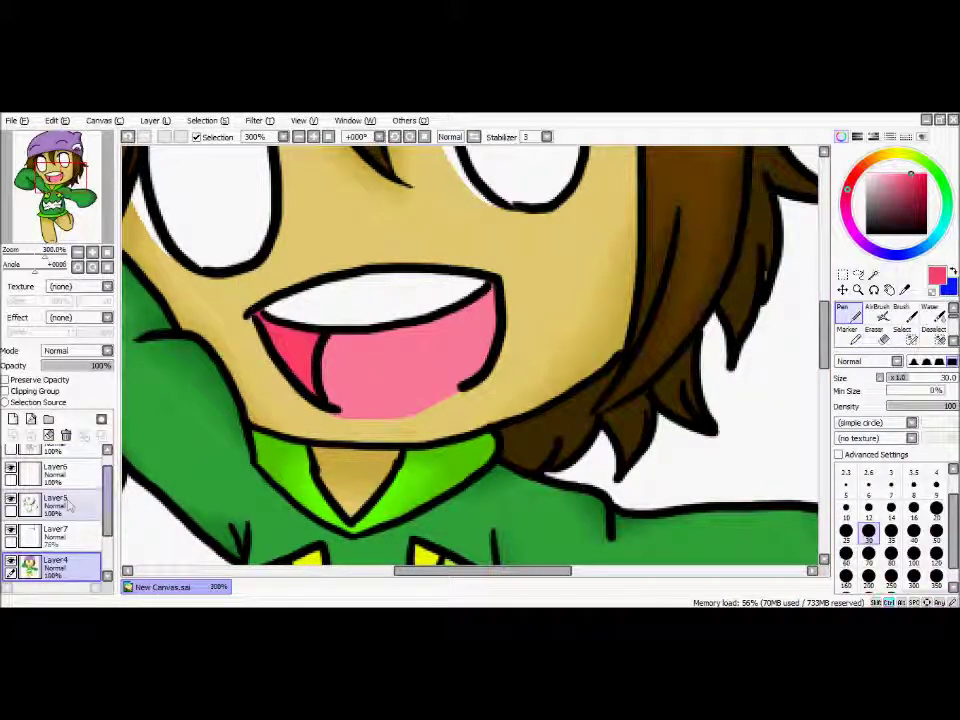
# Sample the light skin tan and repaint the tongue's lower edge on Layer4 with the Pen at size 5 to smooth it.
pyautogui.click(874, 276)
pyautogui.click(905, 290)
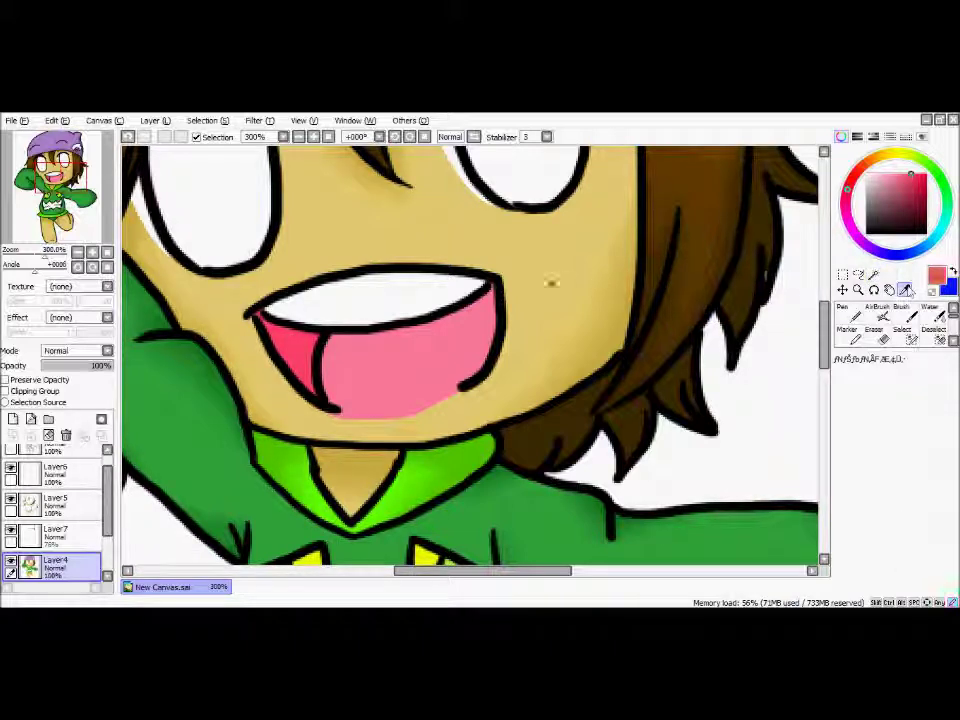
pyautogui.click(566, 282)
pyautogui.click(855, 311)
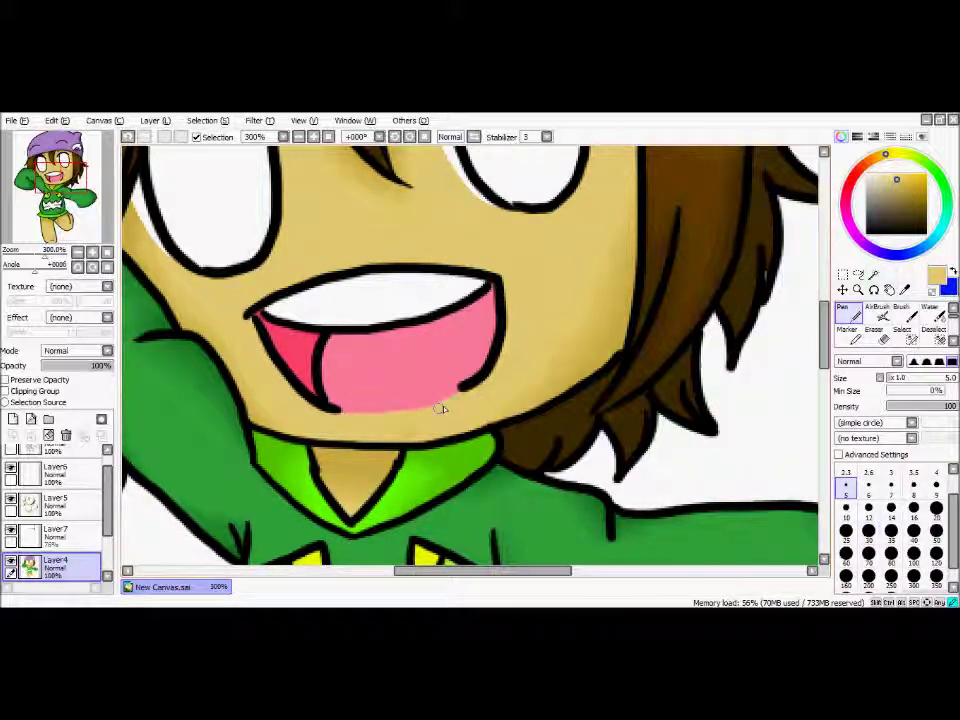
# Select both irises from Layer3's line art with the Magic Wand.
pyautogui.scroll(-6, 384, 420)
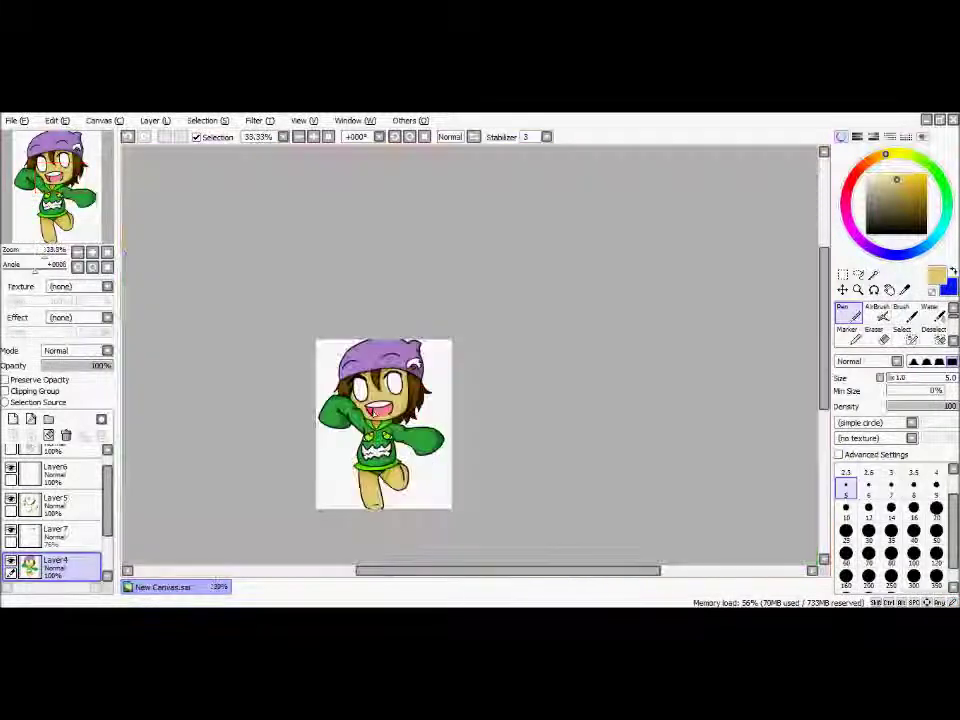
pyautogui.scroll(3, 366, 368)
pyautogui.scroll(1, 62, 520)
pyautogui.click(57, 466)
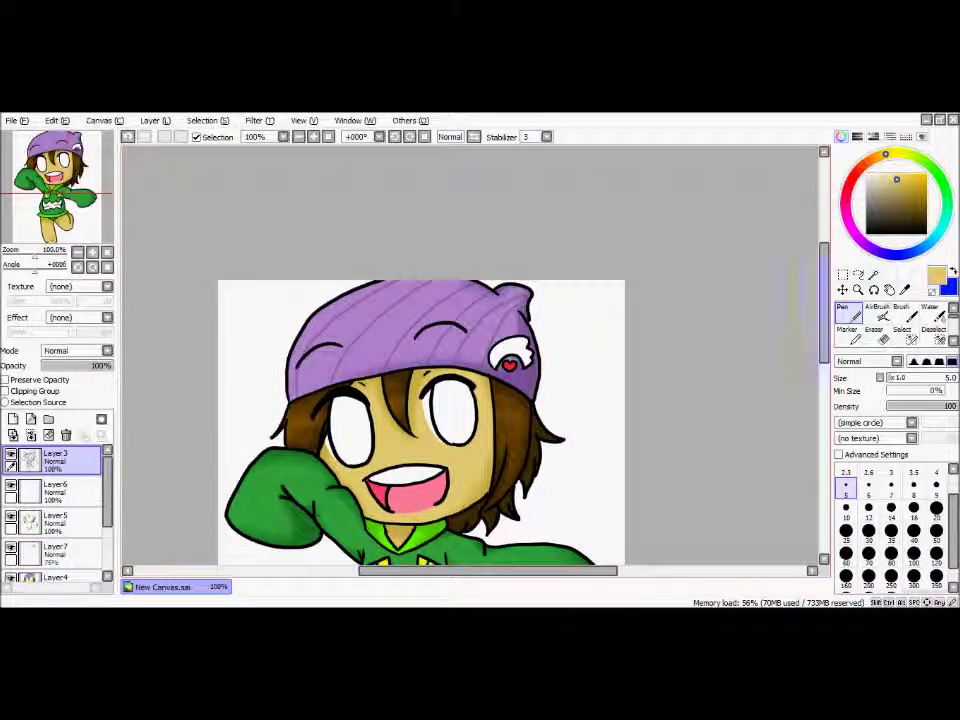
pyautogui.click(873, 275)
pyautogui.click(453, 415)
pyautogui.click(352, 432)
# Paint both irises bright green on a new layer above Layer6 with the Pen at size 100.
pyautogui.click(70, 490)
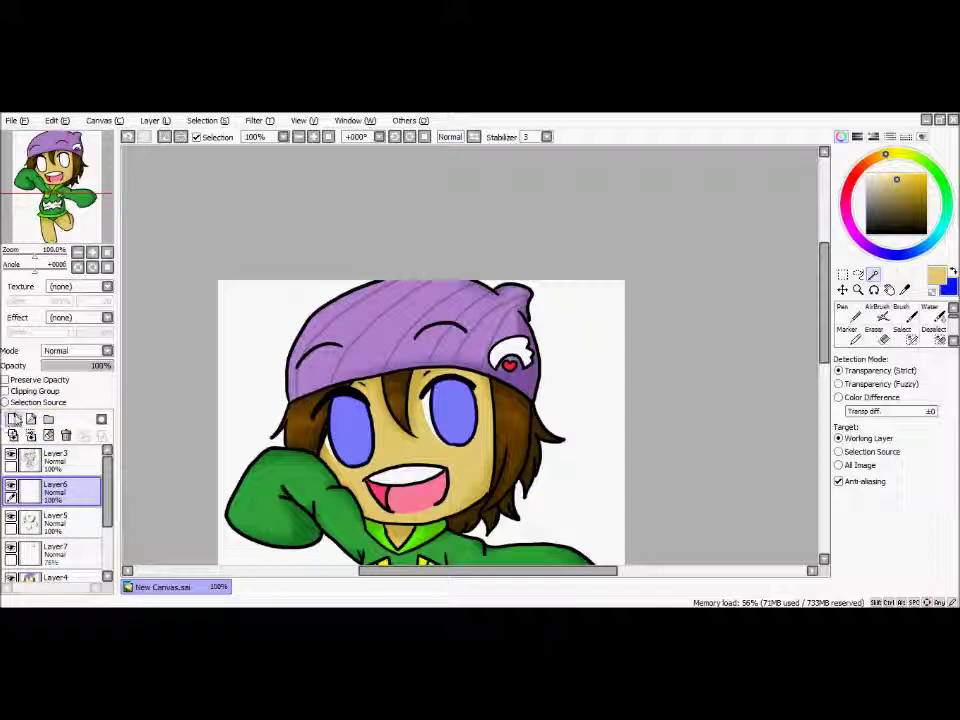
pyautogui.scroll(3, 390, 460)
pyautogui.click(849, 316)
pyautogui.click(928, 165)
pyautogui.moveTo(925, 197); pyautogui.dragTo(927, 179)
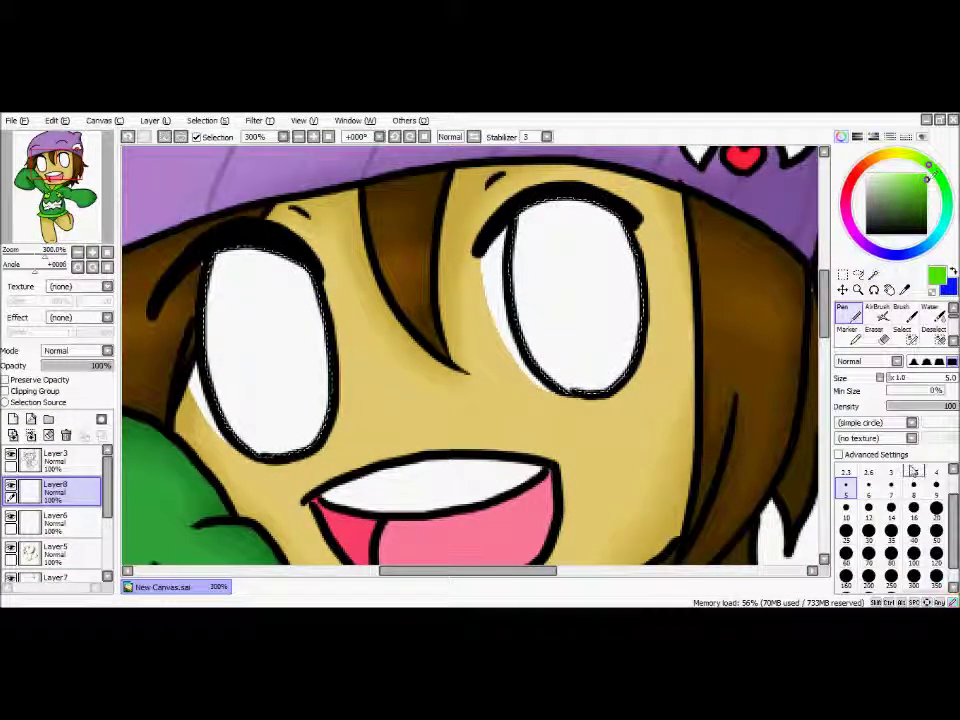
pyautogui.click(914, 555)
pyautogui.moveTo(590, 290); pyautogui.dragTo(540, 293)
pyautogui.moveTo(270, 335); pyautogui.dragTo(277, 259)
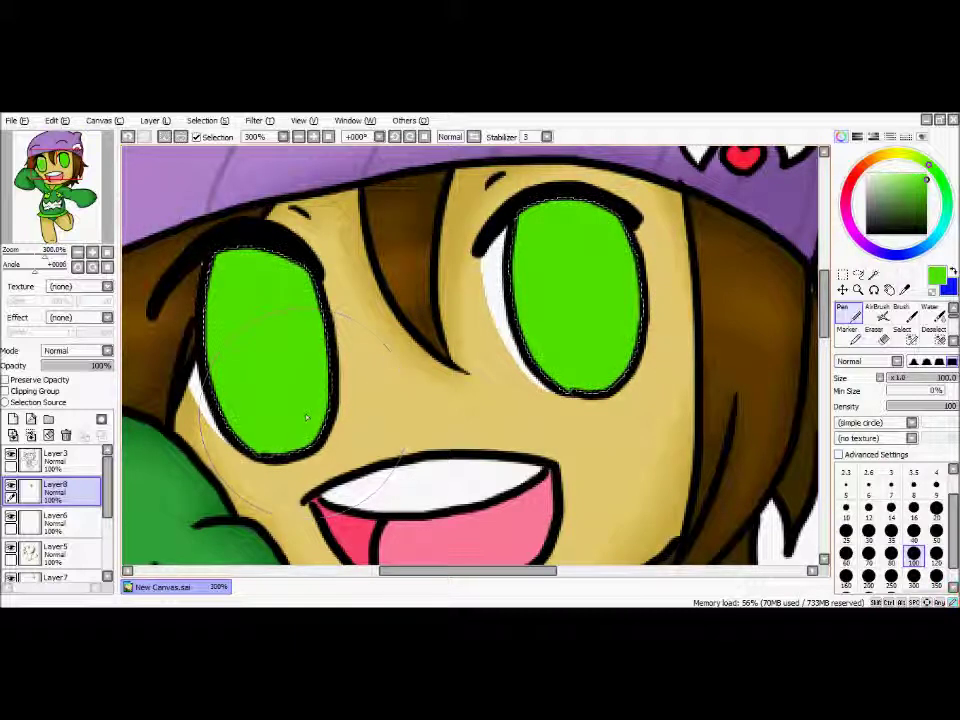
# Paint a darker green shadow along the right side of each iris with the Pen at size 25.
pyautogui.click(845, 530)
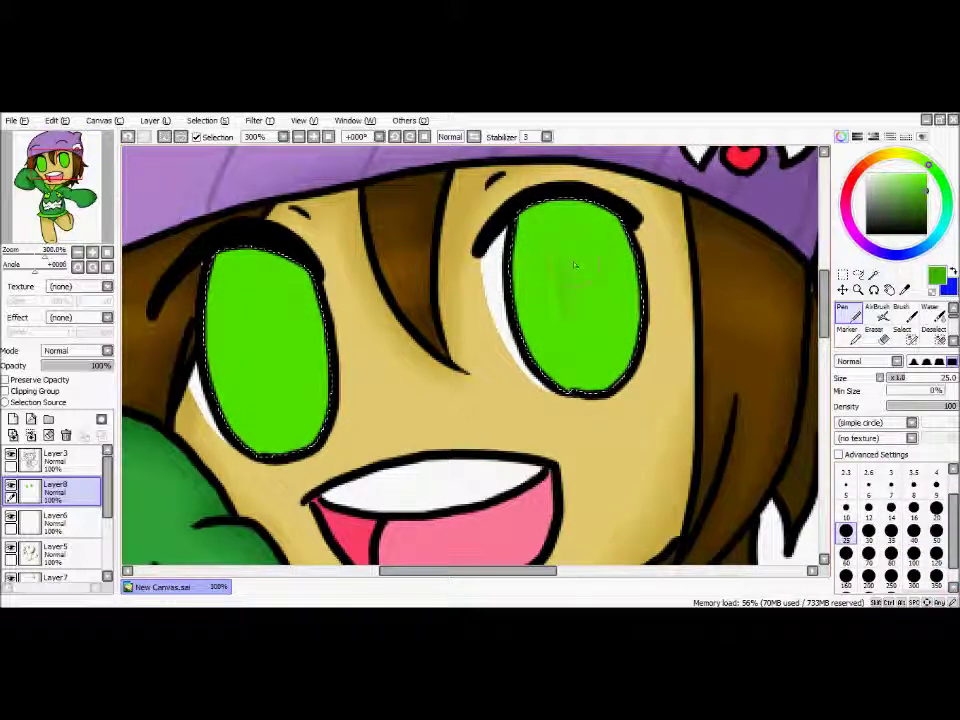
pyautogui.hotkey('ctrl', 'z')
pyautogui.moveTo(580, 297); pyautogui.dragTo(598, 257)
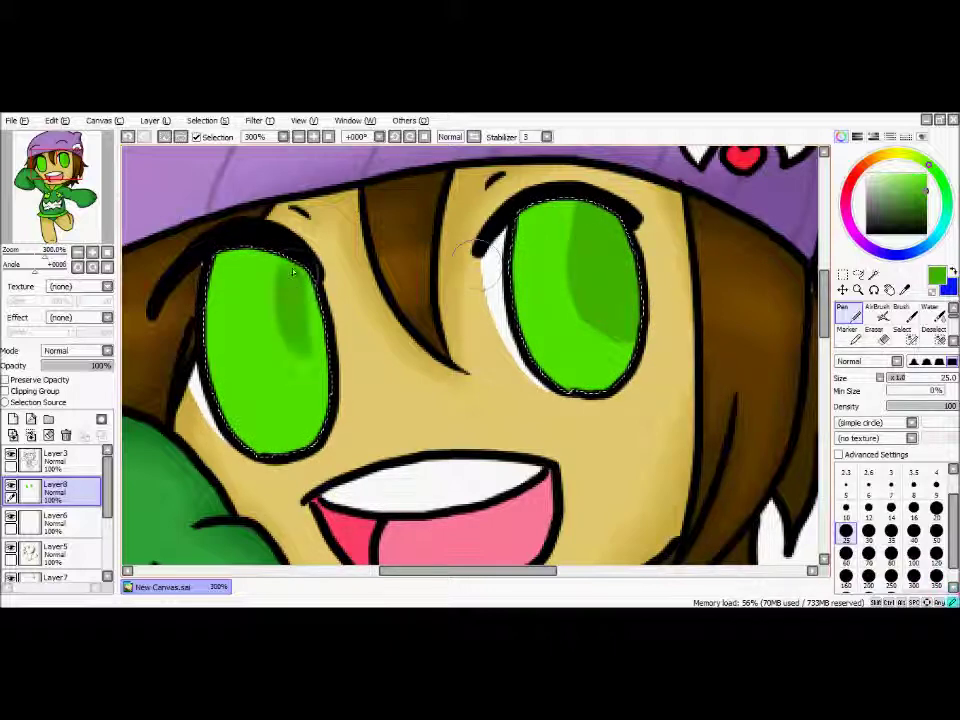
# Paint darker green bands across the upper irises on a new layer above Layer8 with the Pen at size 35, and soften them with Blur.
pyautogui.click(13, 419)
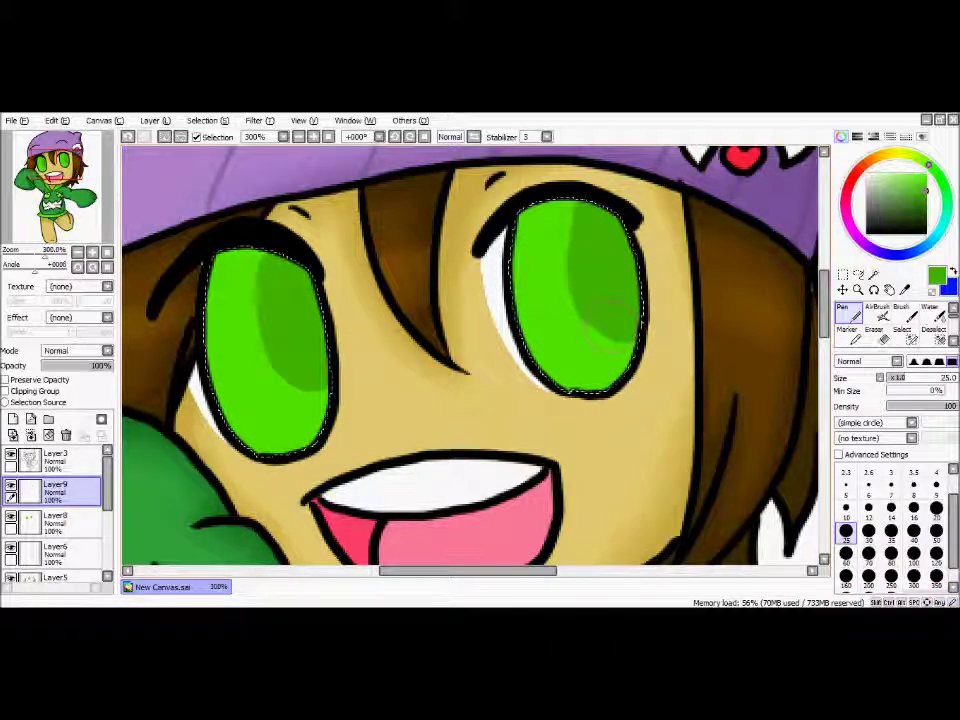
pyautogui.click(891, 533)
pyautogui.moveTo(452, 306); pyautogui.dragTo(640, 228)
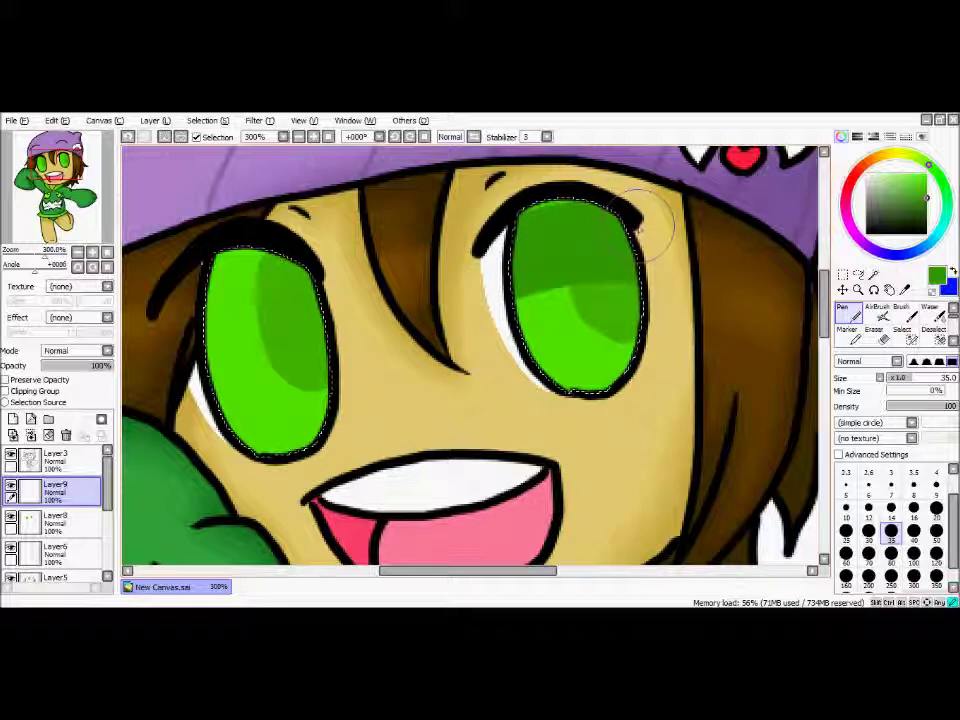
pyautogui.moveTo(350, 311); pyautogui.dragTo(331, 262)
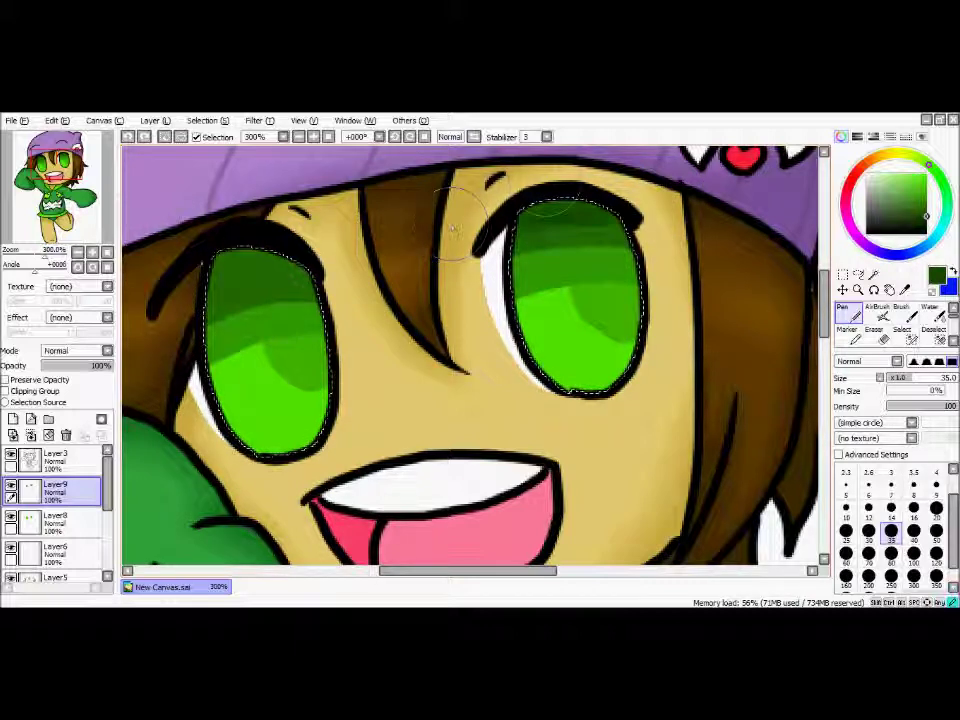
pyautogui.scroll(-2, 934, 340)
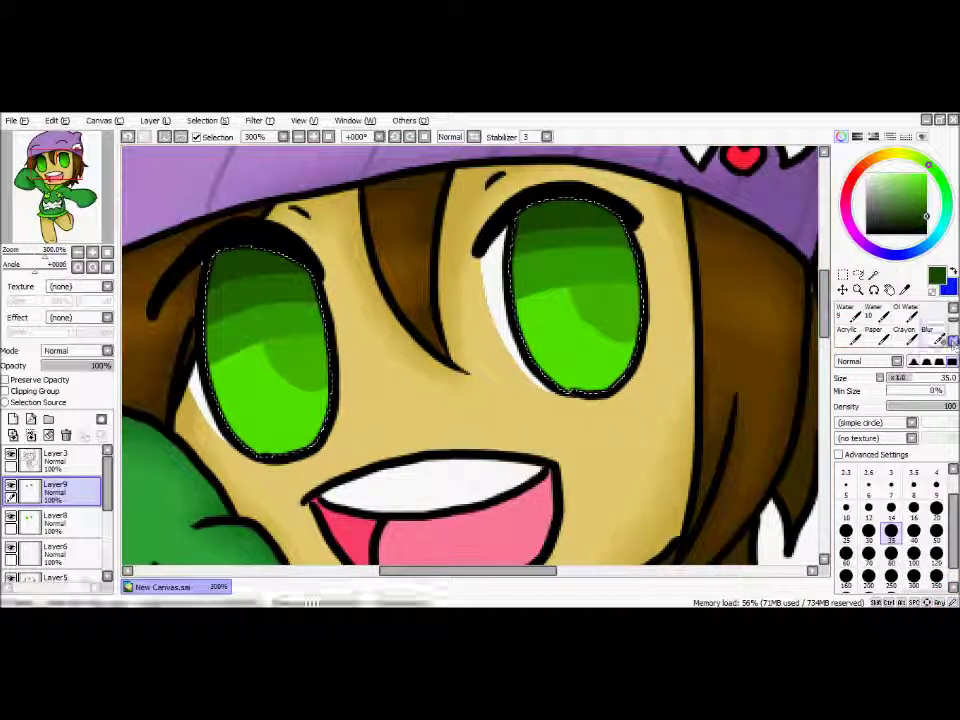
pyautogui.click(930, 334)
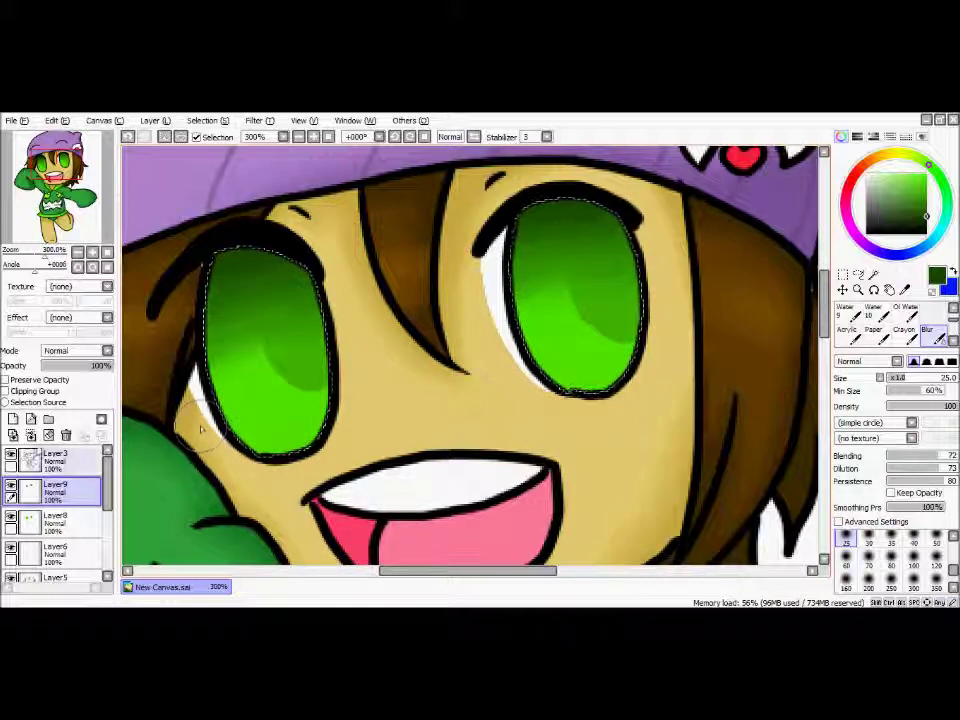
# Paint a black shadow along the right side of each iris on a new layer at 47% opacity with the Pen at size 35.
pyautogui.click(13, 419)
pyautogui.moveTo(74, 367); pyautogui.dragTo(76, 371)
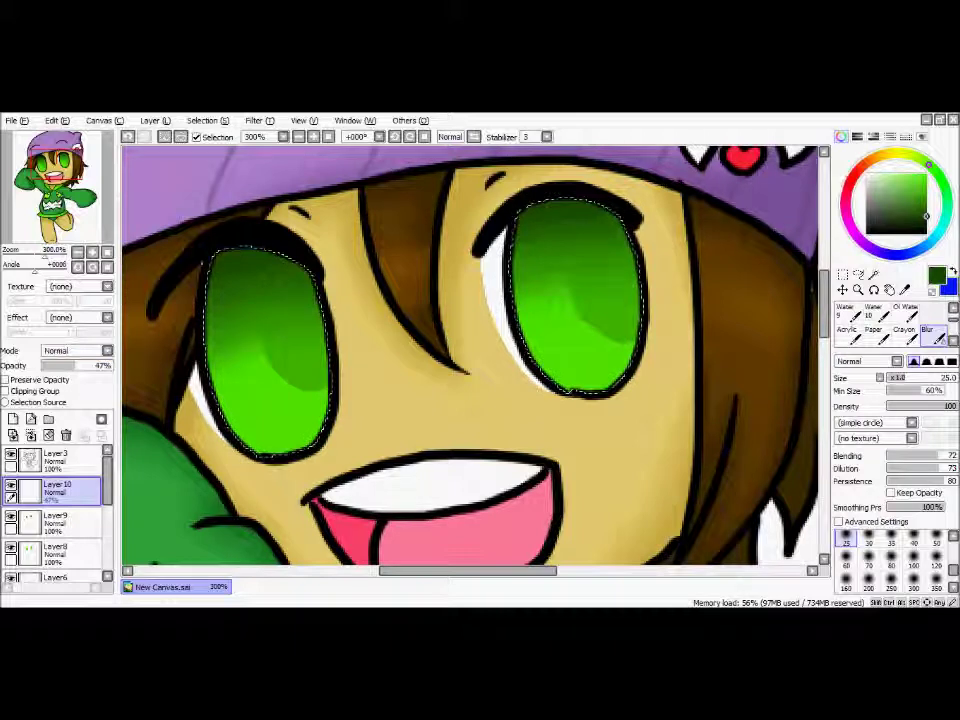
pyautogui.click(867, 234)
pyautogui.scroll(2, 876, 318)
pyautogui.click(849, 314)
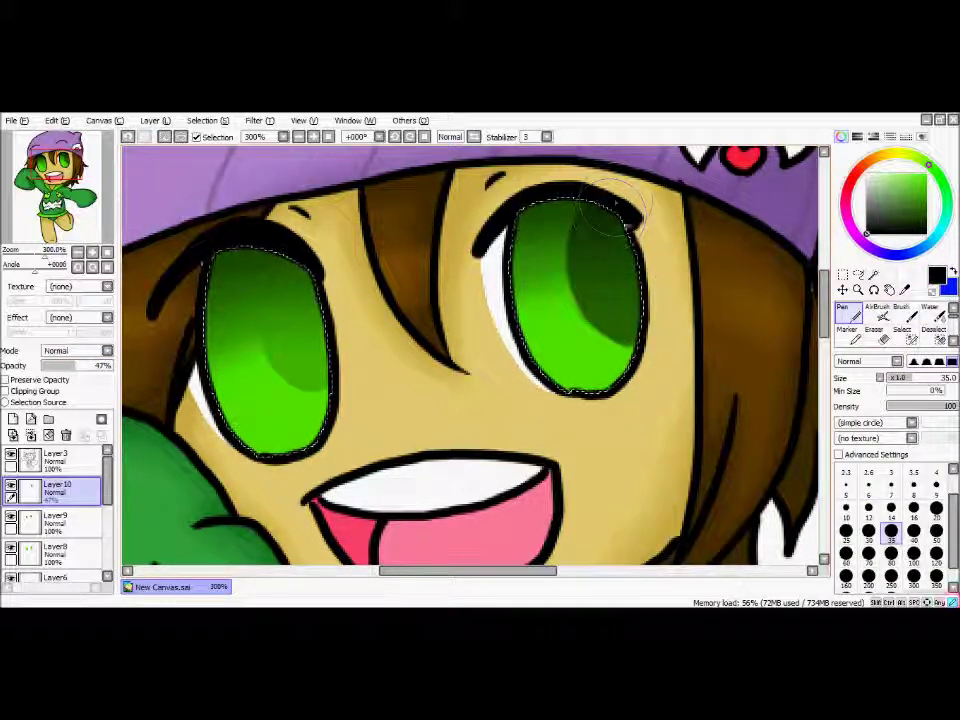
pyautogui.moveTo(318, 347); pyautogui.dragTo(296, 250)
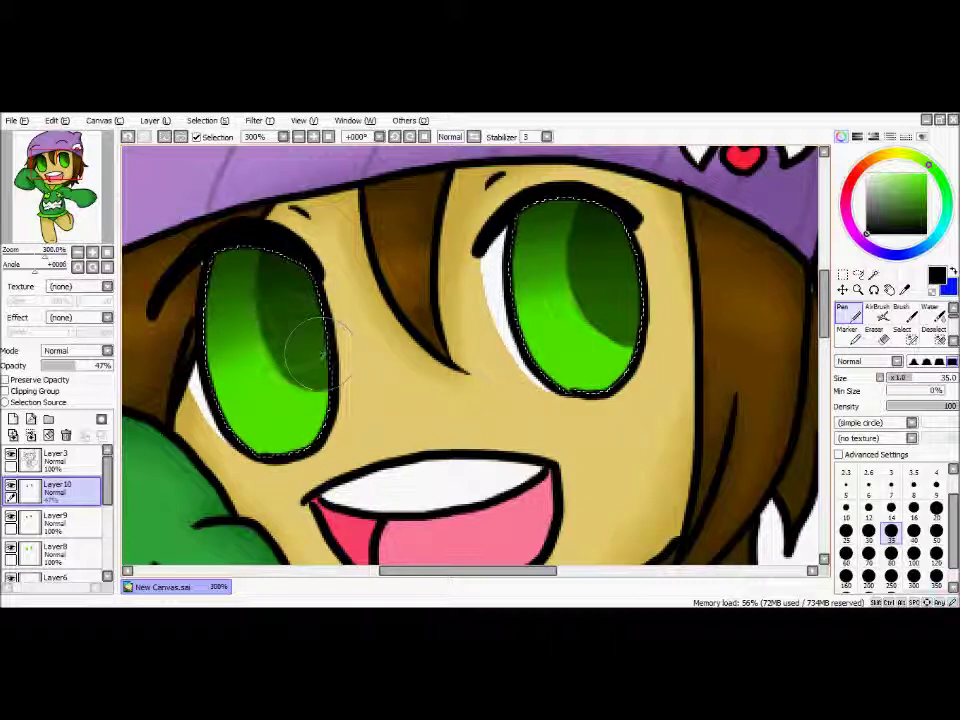
# Airbrush the upper half of both irises black at size 50 on a new layer above Layer10.
pyautogui.click(13, 419)
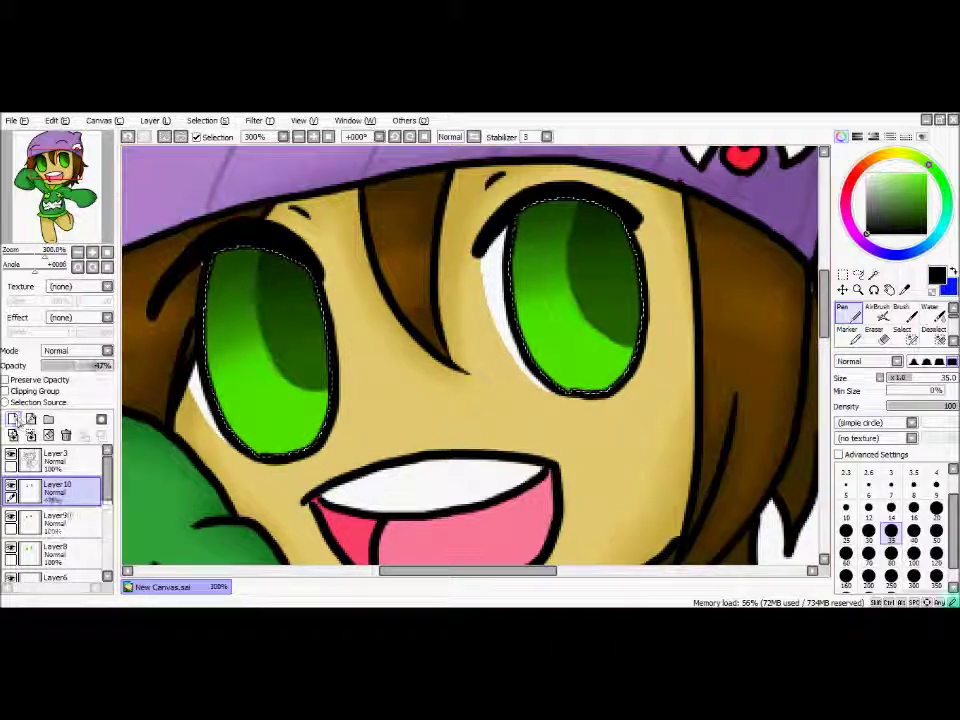
pyautogui.click(876, 314)
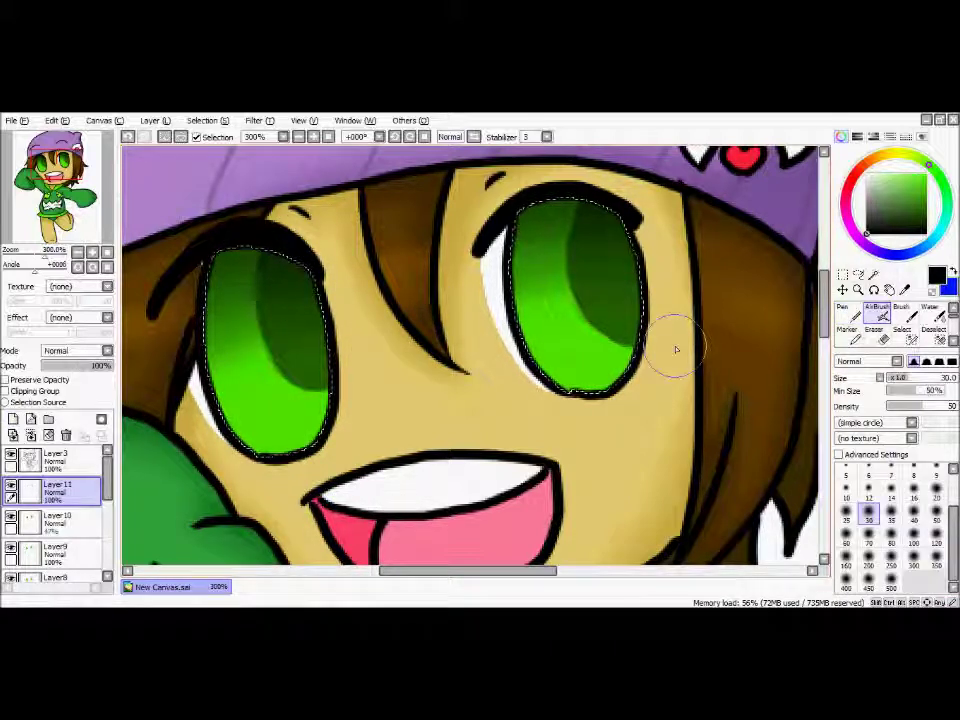
pyautogui.click(935, 514)
pyautogui.moveTo(511, 297); pyautogui.dragTo(535, 200)
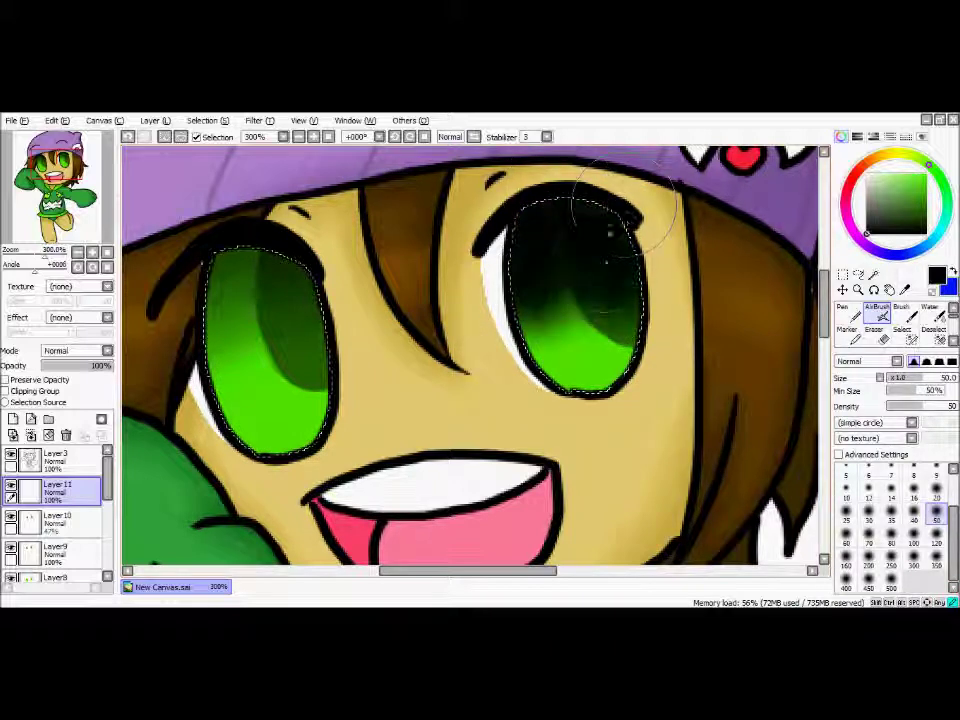
pyautogui.moveTo(514, 304)
pyautogui.mouseDown()
pyautogui.moveTo(619, 276)
pyautogui.moveTo(658, 248)
pyautogui.mouseUp()
pyautogui.moveTo(215, 328); pyautogui.dragTo(219, 247)
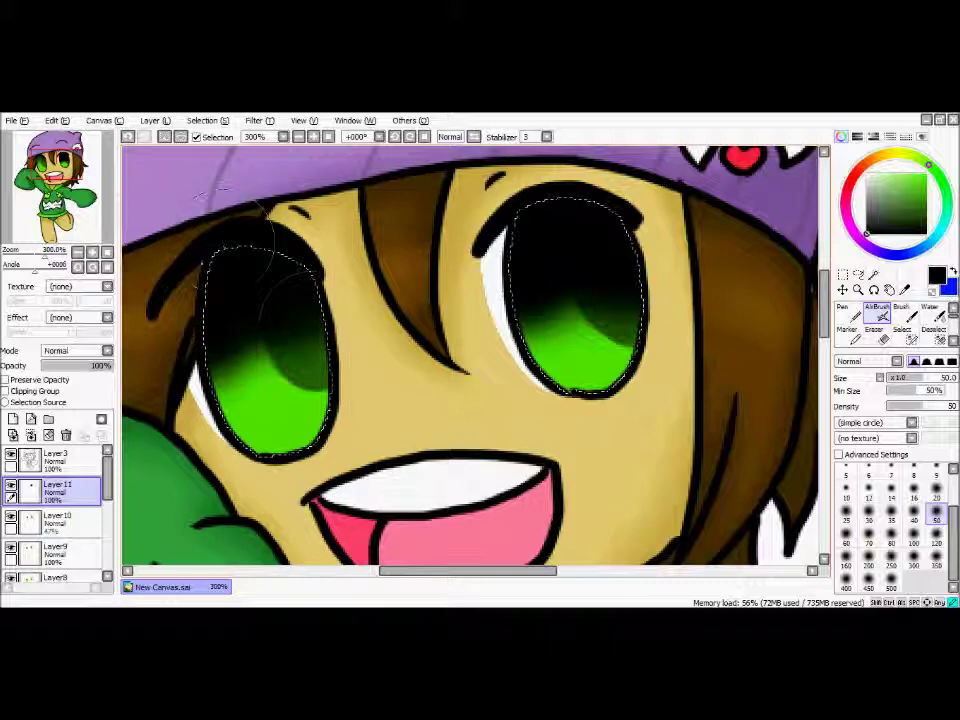
# Paint light yellow-green highlights along the bottom of both irises on a new layer above Layer10 with the Pen at size 10, and blend them with Water.
pyautogui.click(68, 522)
pyautogui.click(13, 420)
pyautogui.click(897, 174)
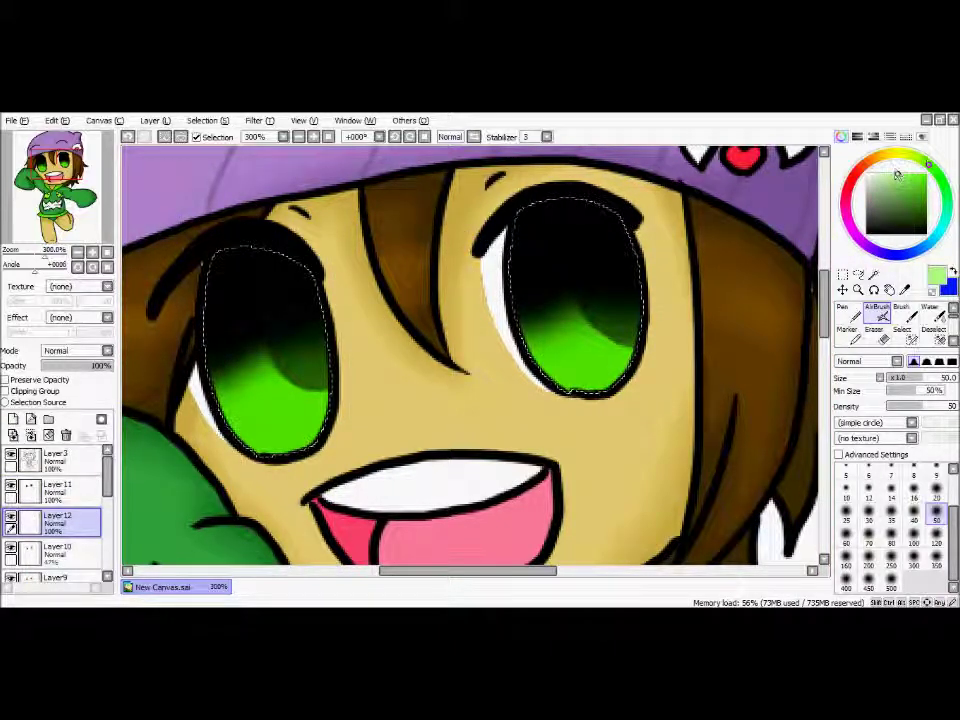
pyautogui.click(850, 315)
pyautogui.click(847, 512)
pyautogui.moveTo(548, 382); pyautogui.dragTo(634, 380)
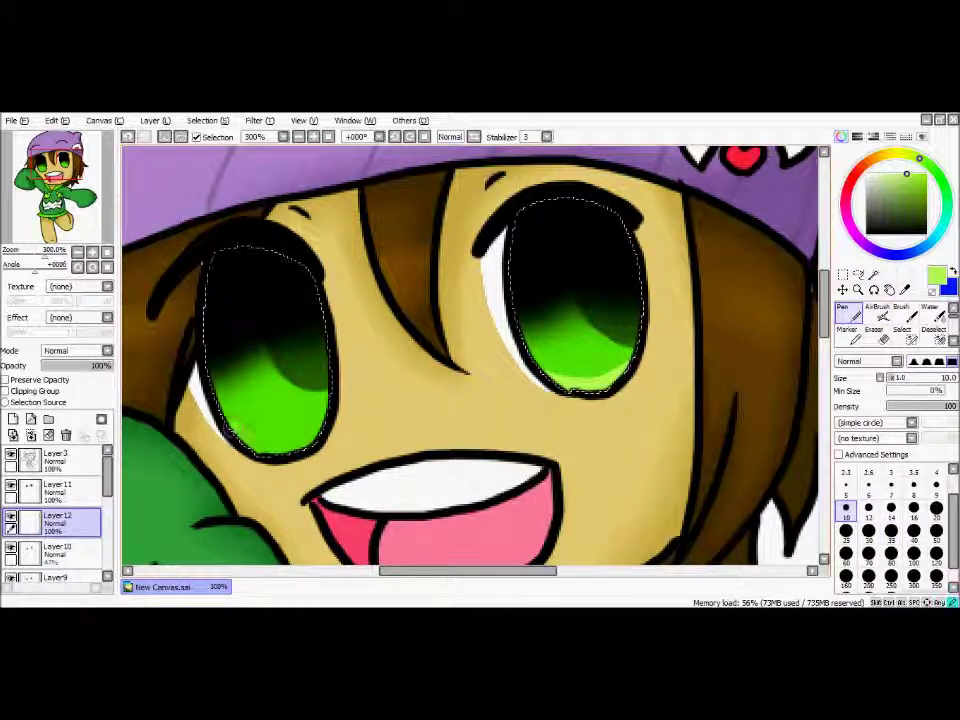
pyautogui.moveTo(265, 455); pyautogui.dragTo(286, 440)
pyautogui.click(932, 315)
pyautogui.moveTo(606, 390)
pyautogui.mouseDown()
pyautogui.moveTo(556, 368)
pyautogui.moveTo(588, 371)
pyautogui.moveTo(628, 345)
pyautogui.moveTo(622, 372)
pyautogui.mouseUp()
pyautogui.moveTo(232, 432); pyautogui.dragTo(317, 430)
# Deselect the irises and paint white oval highlights on the upper left of both eyes on a new layer above Layer3 with the Pen at size 7.
pyautogui.hotkey('ctrl', 'd')
pyautogui.click(60, 459)
pyautogui.click(13, 419)
pyautogui.press('n')
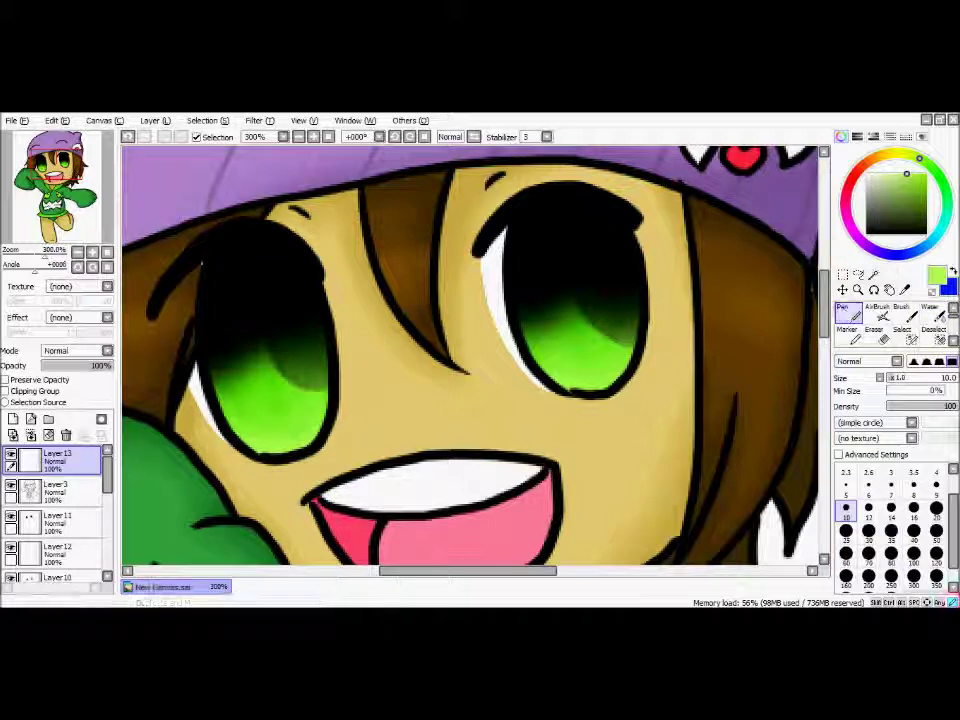
pyautogui.click(891, 486)
pyautogui.moveTo(516, 216); pyautogui.dragTo(507, 237)
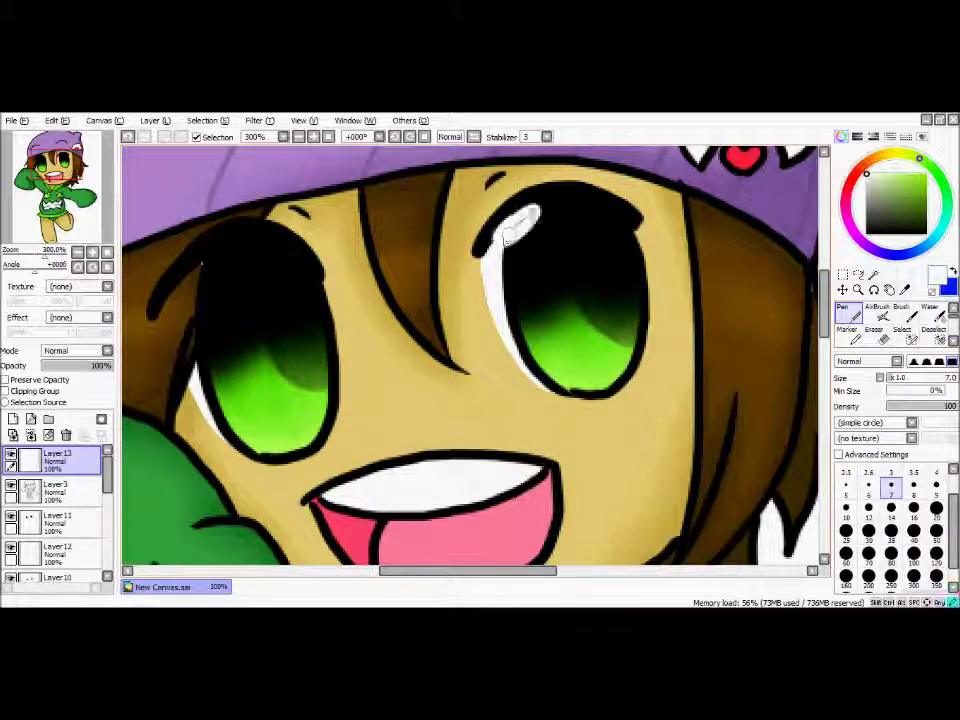
pyautogui.moveTo(216, 305); pyautogui.dragTo(209, 320)
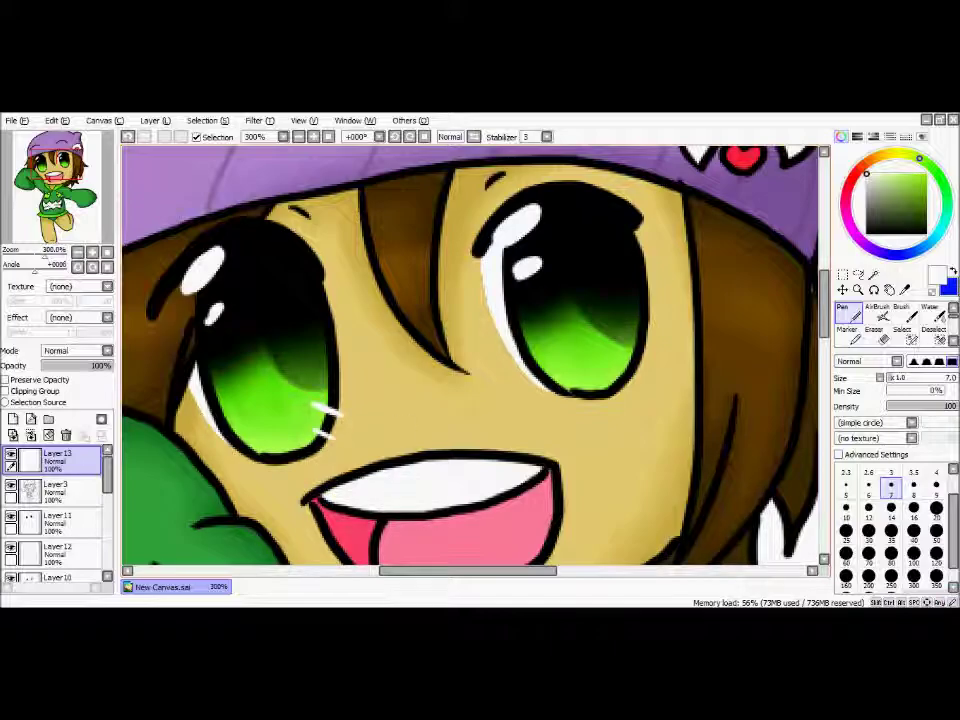
# Draw a thin curved white streak across the lower part of each iris on Layer13.
pyautogui.moveTo(496, 394); pyautogui.dragTo(610, 335)
pyautogui.moveTo(186, 463); pyautogui.dragTo(301, 416)
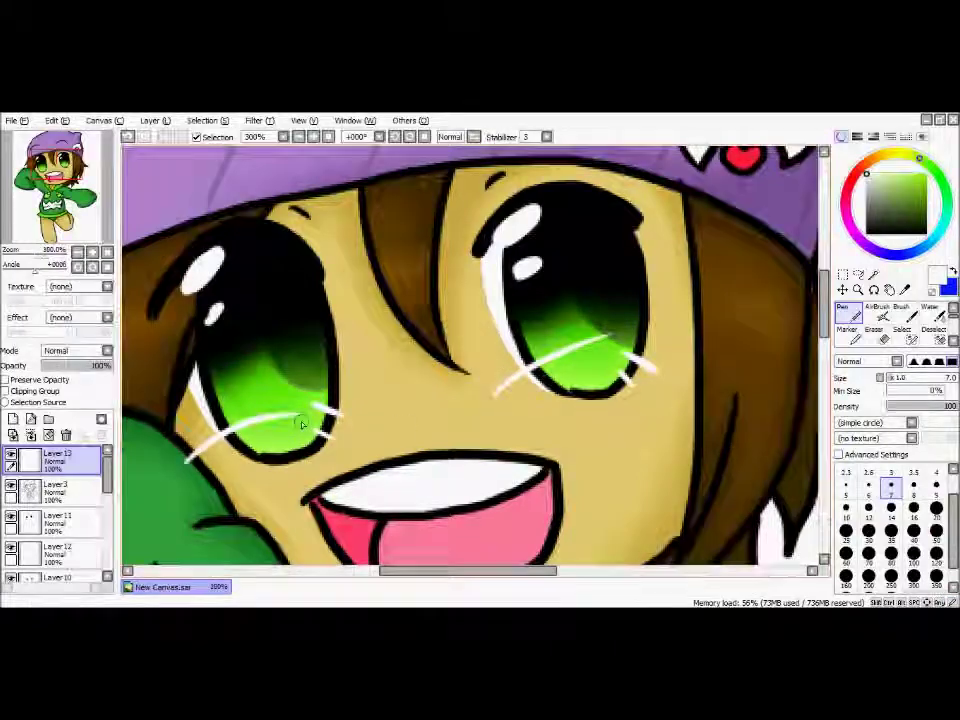
pyautogui.scroll(-6, 299, 425)
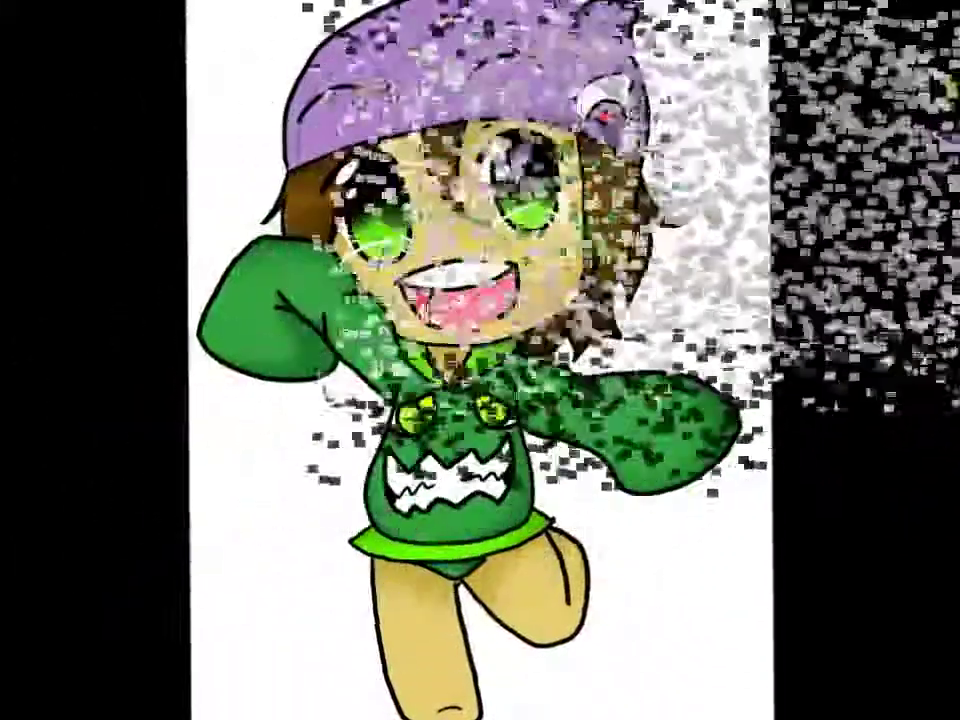